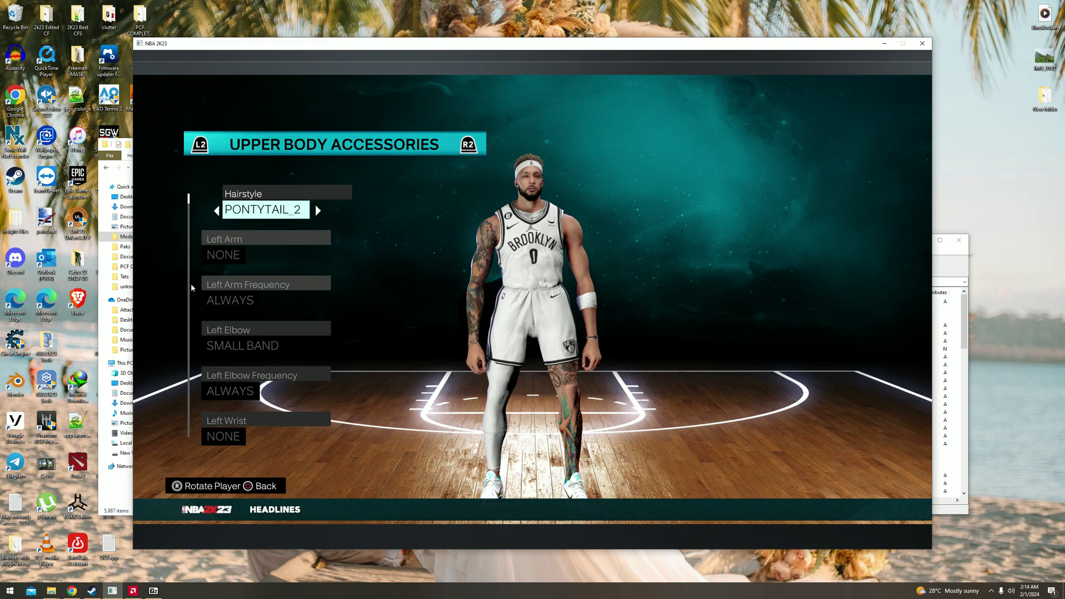
- Open chest_color_o .dds from the 7-Zip Mods archive in paint.net
mouse_move(154, 590)
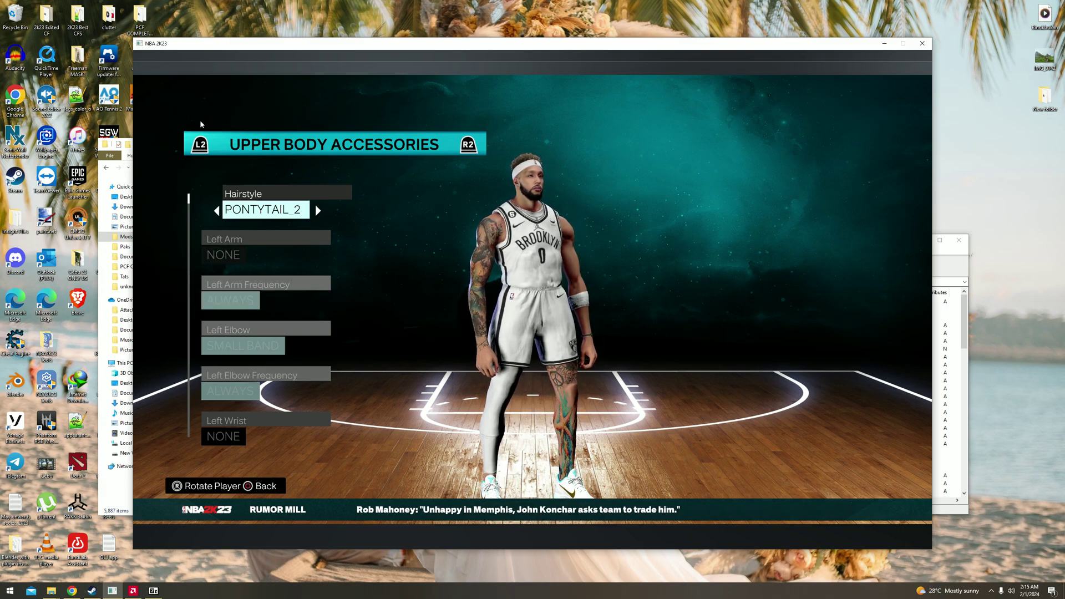
click(153, 593)
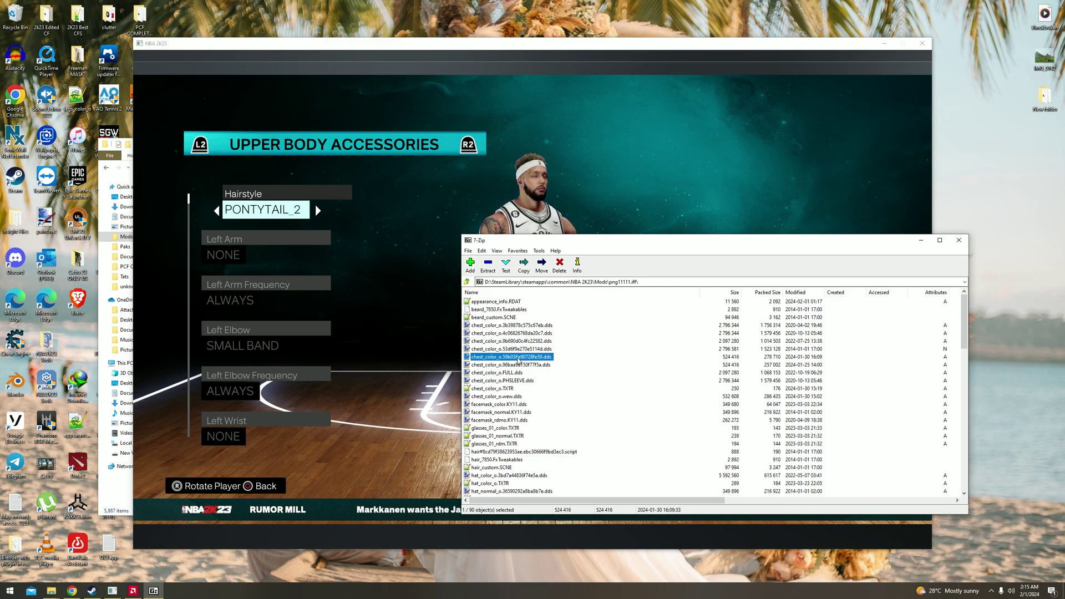
click(563, 103)
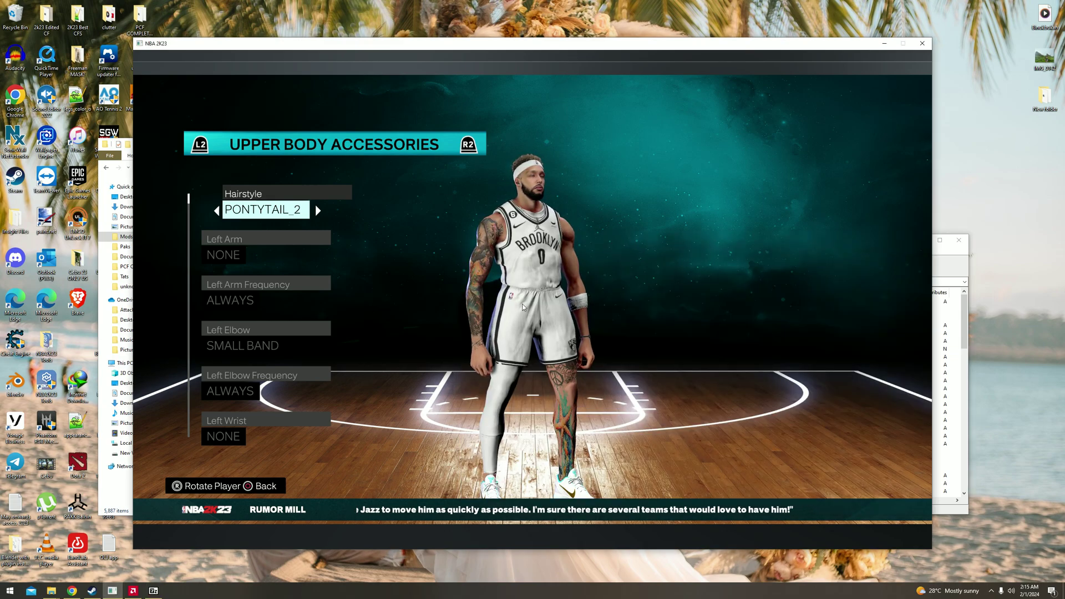
key(alt+Tab)
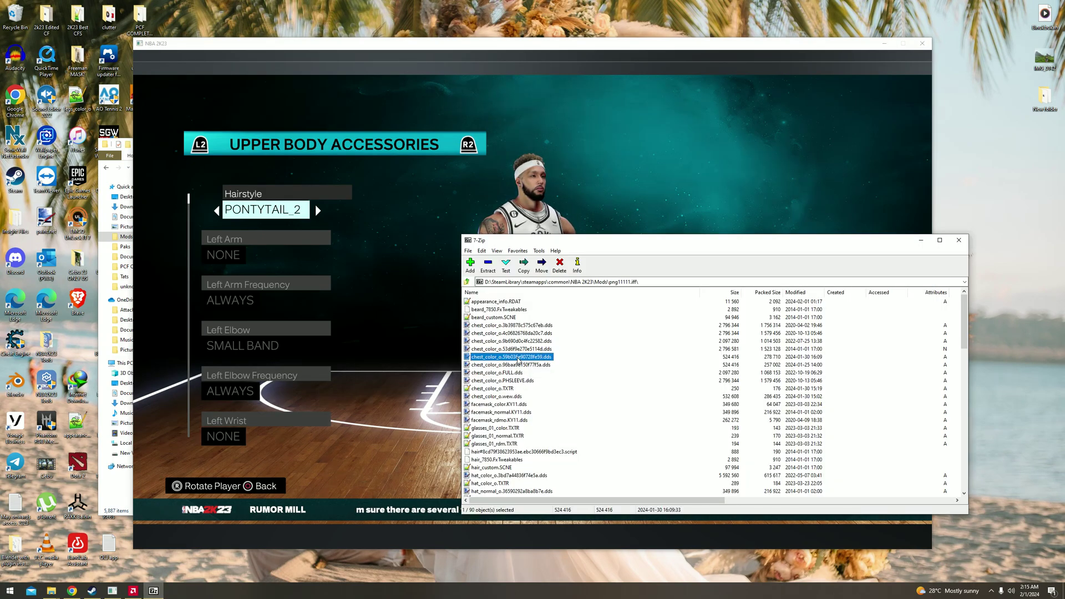
double_click(522, 360)
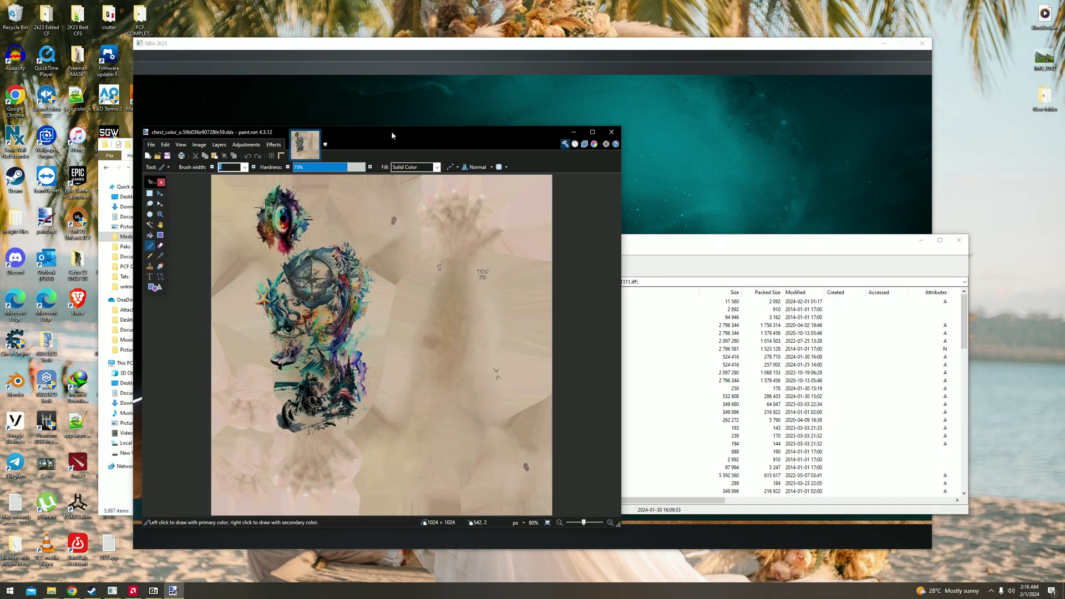
- Rotate the chest texture 180° with Rotate/Zoom so the tattoo art sits on the right
mouse_move(391, 130)
mouse_down()
mouse_move(488, 177)
mouse_move(596, 175)
mouse_move(587, 174)
mouse_up()
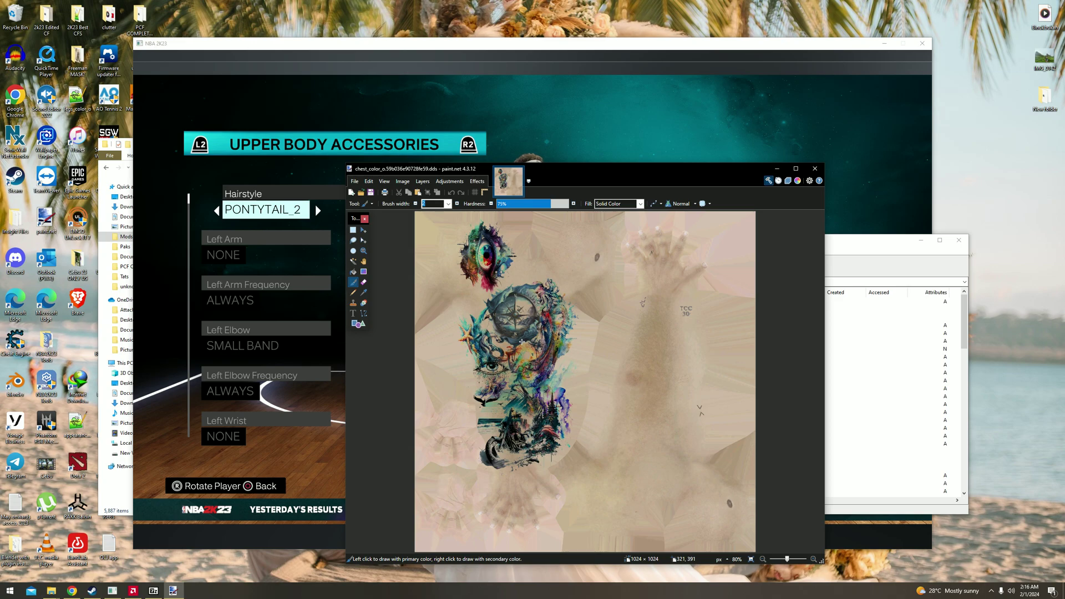
key(ctrl+shift+z)
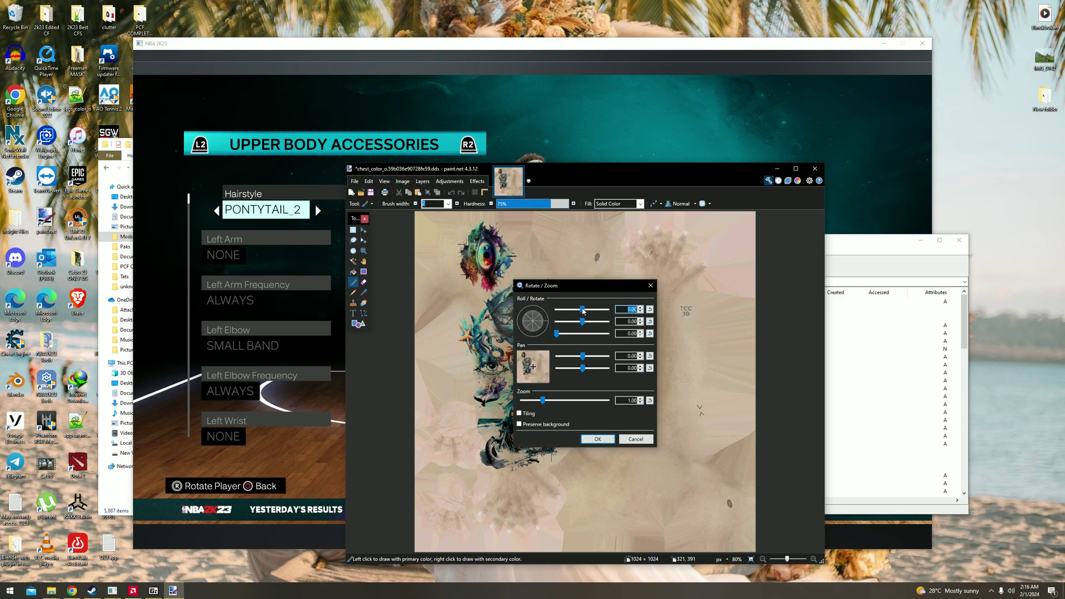
drag(582, 309, 608, 314)
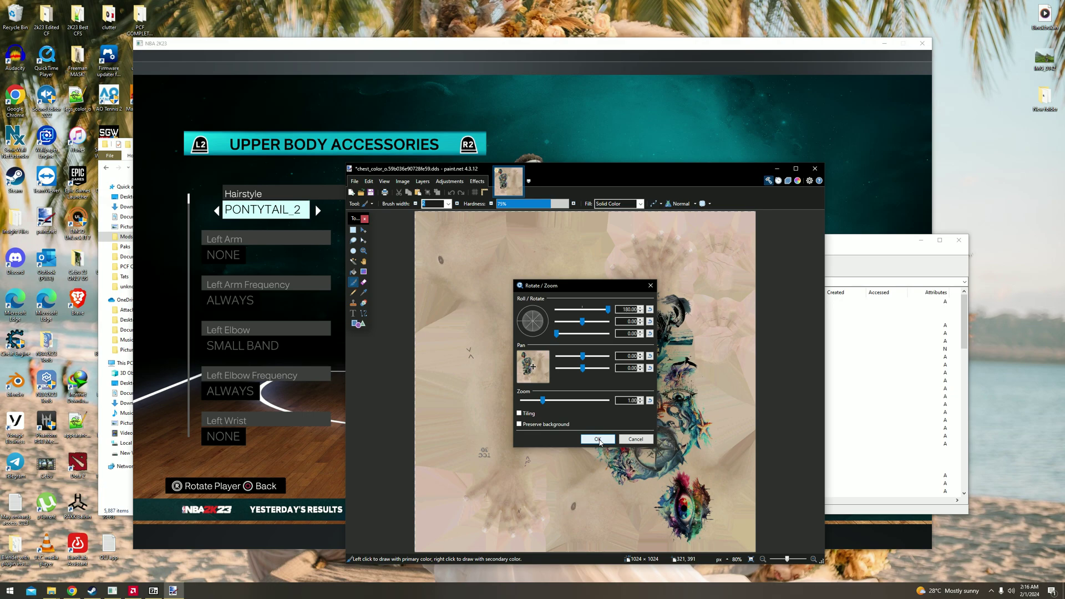
click(597, 439)
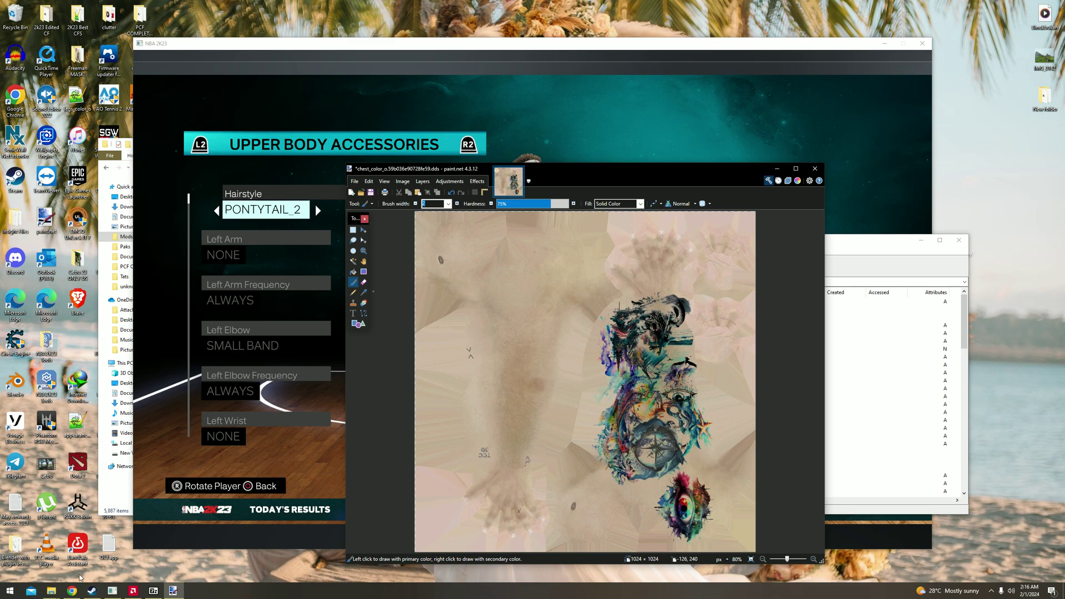
- Open the Tats tattoo folder and place its window at the upper right
mouse_move(56, 593)
click(155, 555)
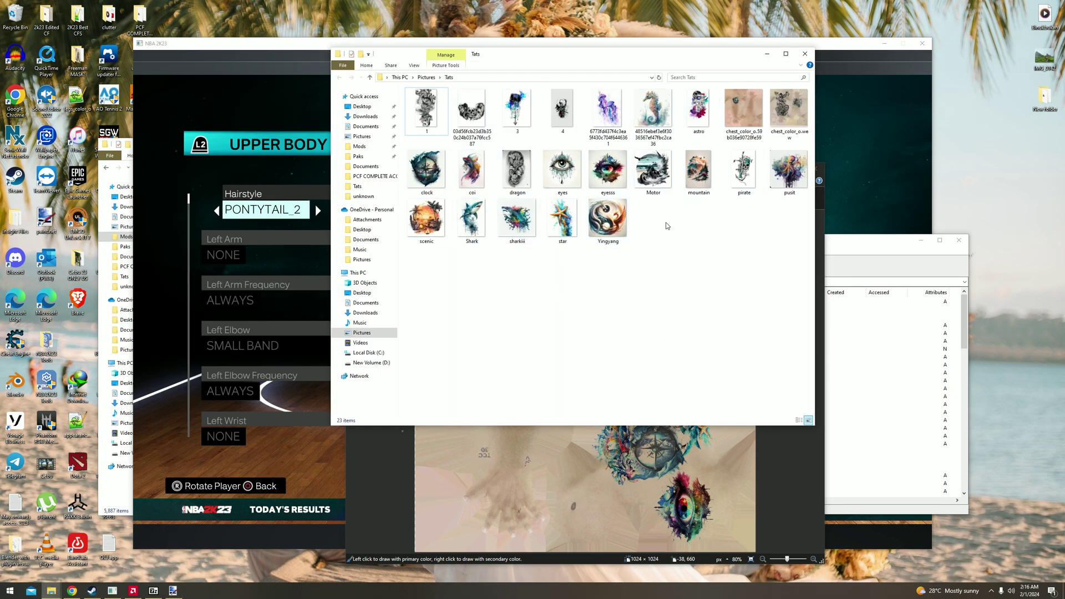
mouse_move(679, 56)
mouse_down()
mouse_move(973, 76)
mouse_move(946, 76)
mouse_move(891, 28)
mouse_up()
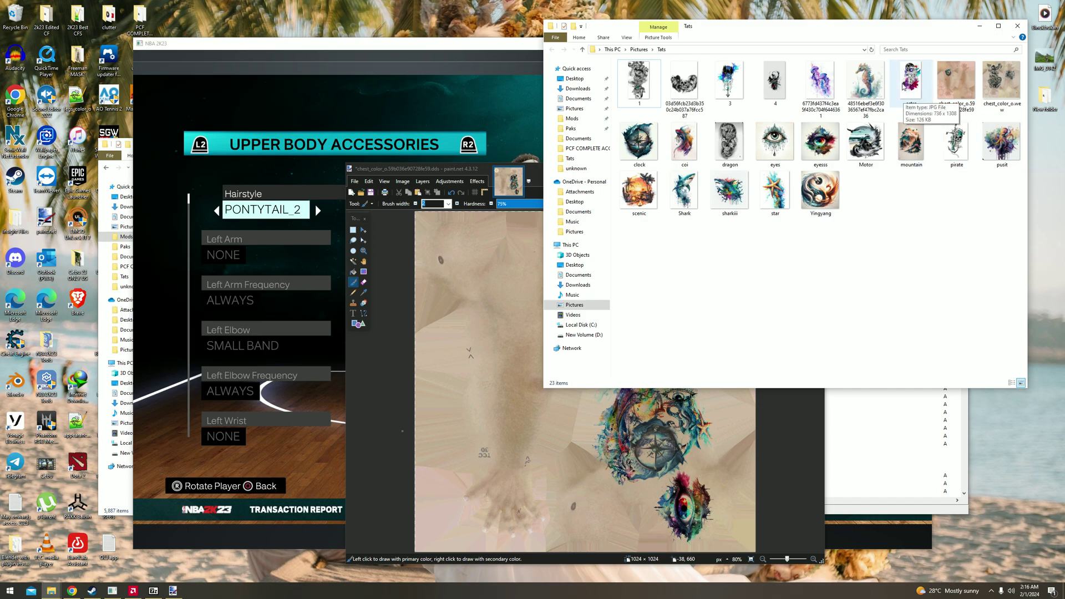
- In NBA 2K23, set the player's Left Elbow accessory to SLEEVE
click(499, 45)
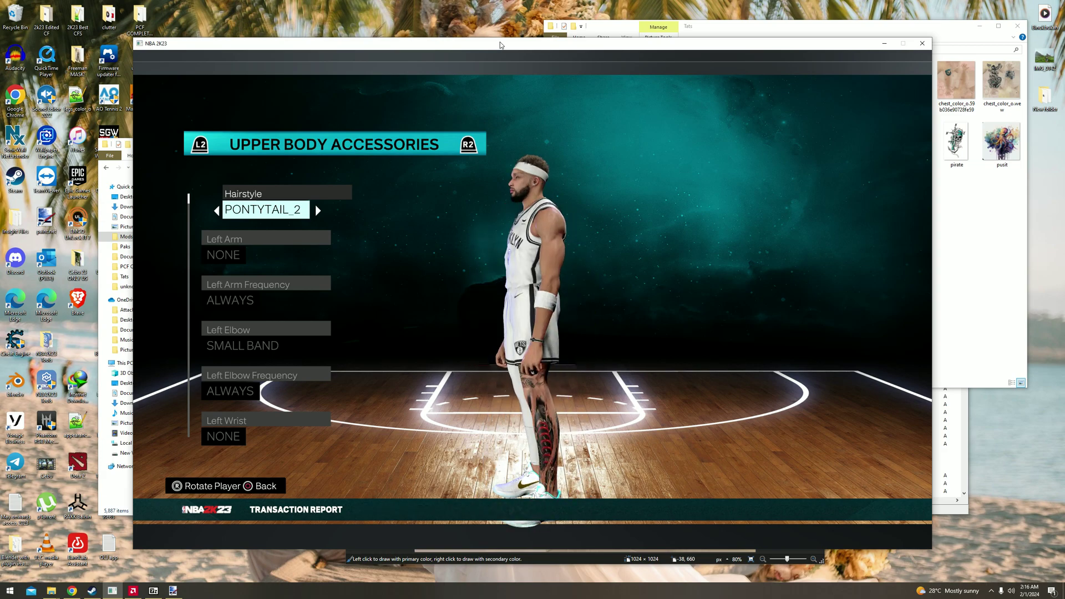
key(Down)
key(Down)
key(Down)
key(Right)
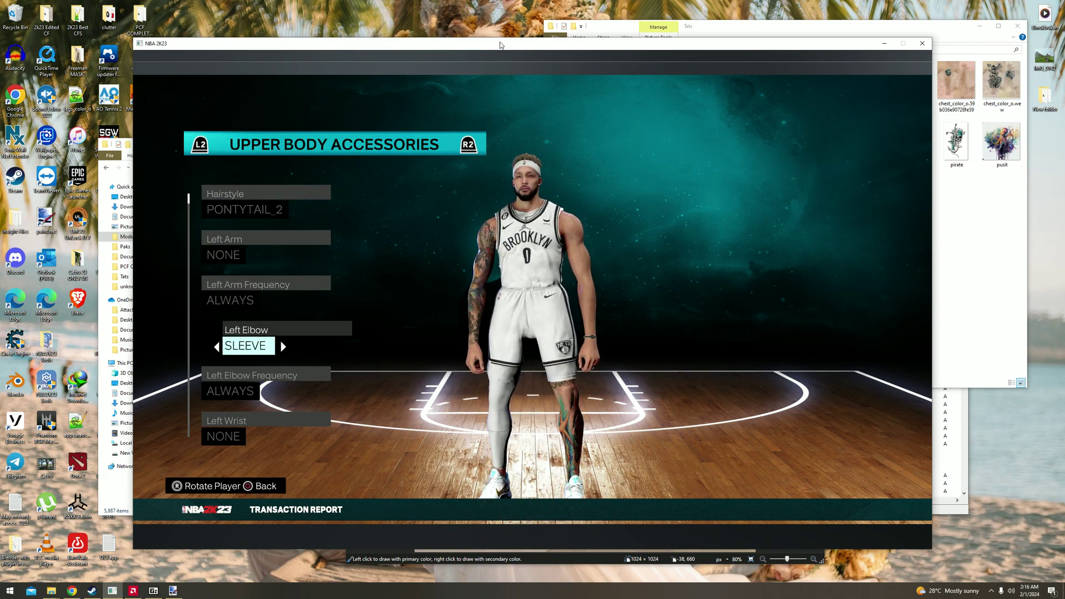
click(177, 591)
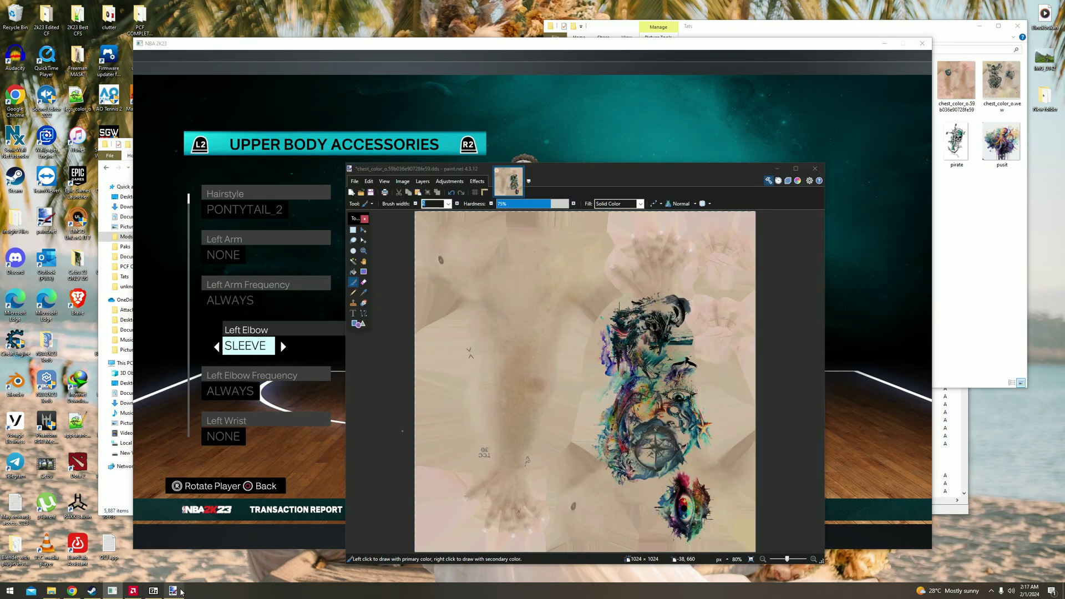
- Add tattoo image 4 as a new layer on the texture, undoing an accidental astro import
click(979, 247)
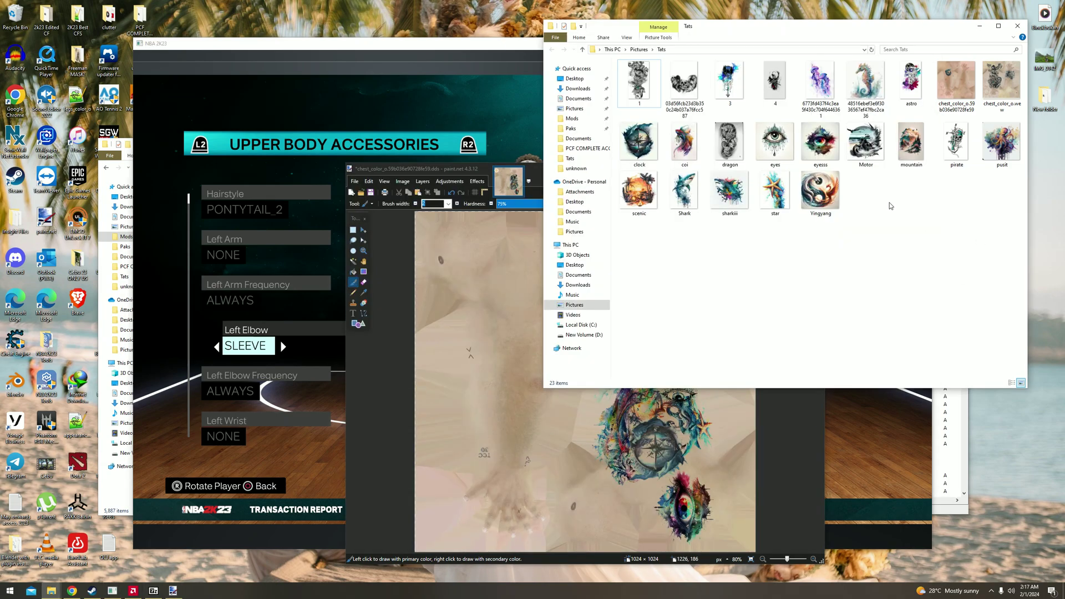
drag(910, 80, 731, 468)
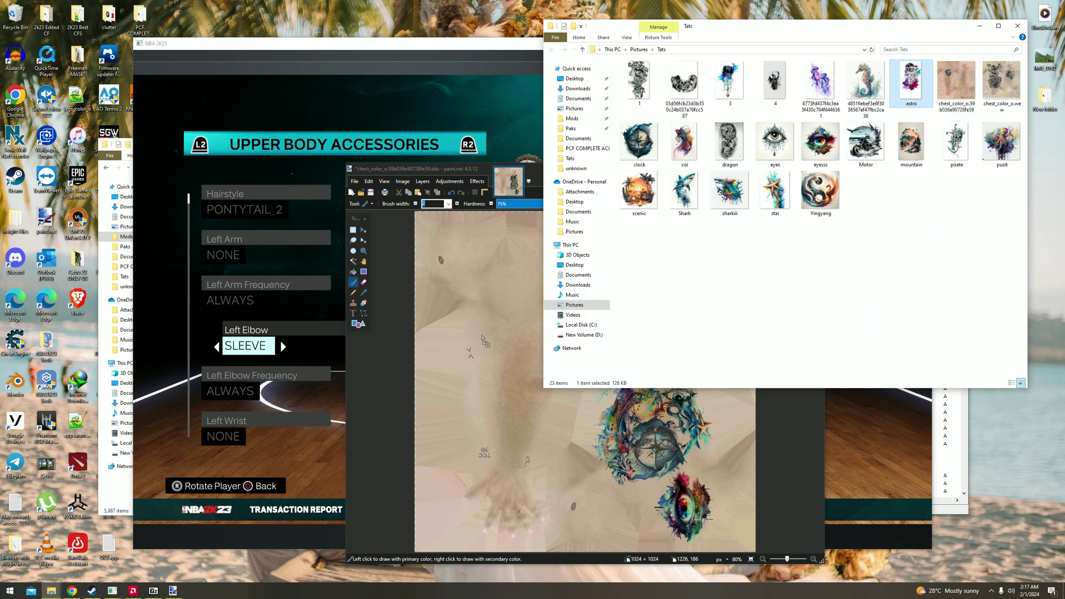
drag(482, 340, 560, 360)
click(573, 399)
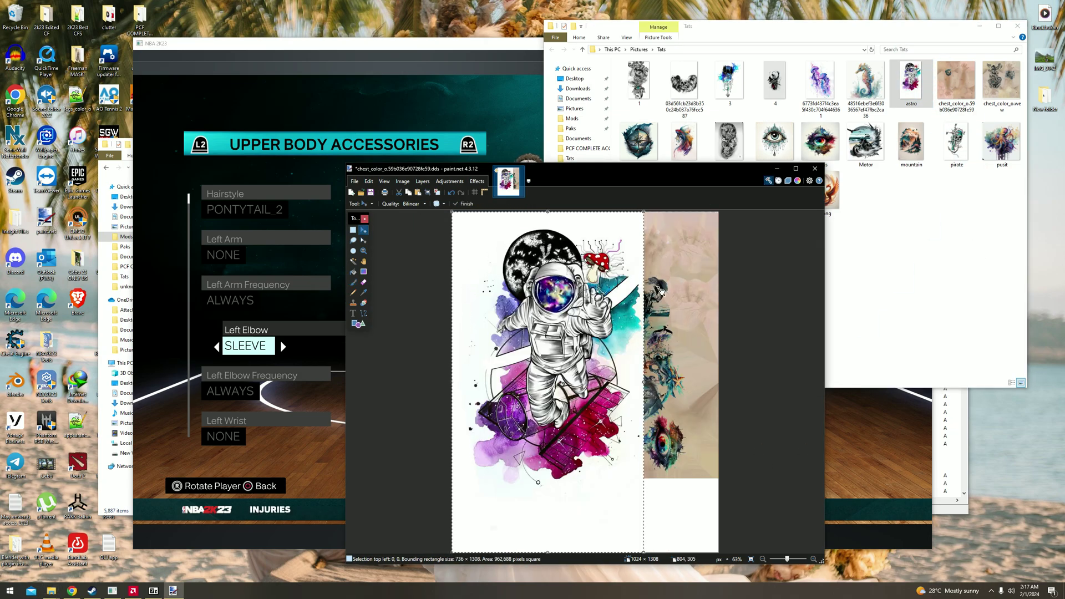
key(ctrl+z)
click(945, 238)
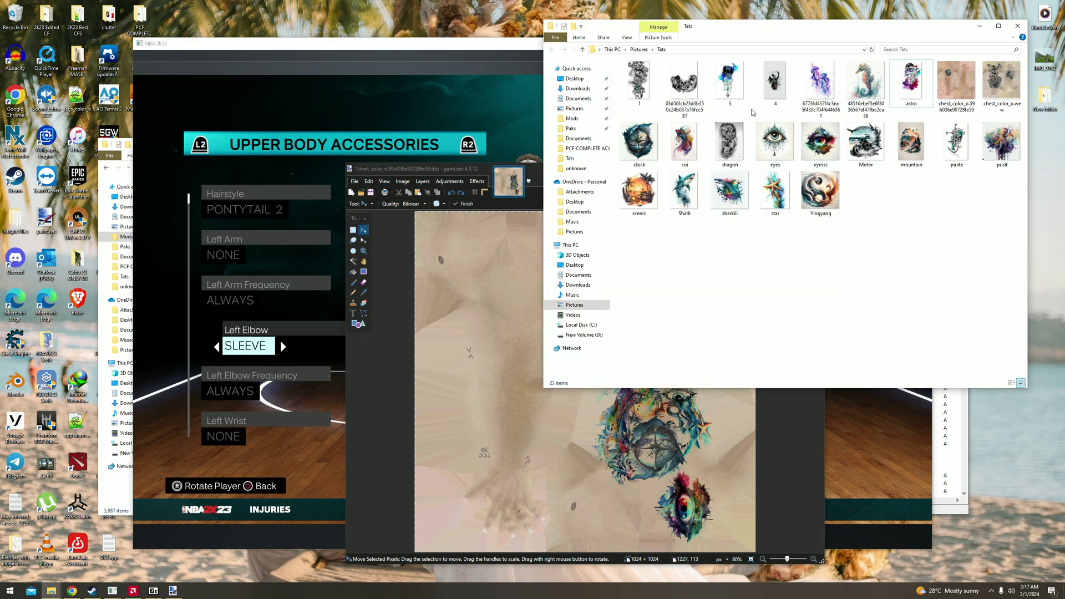
mouse_move(768, 94)
mouse_down()
mouse_move(782, 89)
mouse_move(489, 347)
mouse_up()
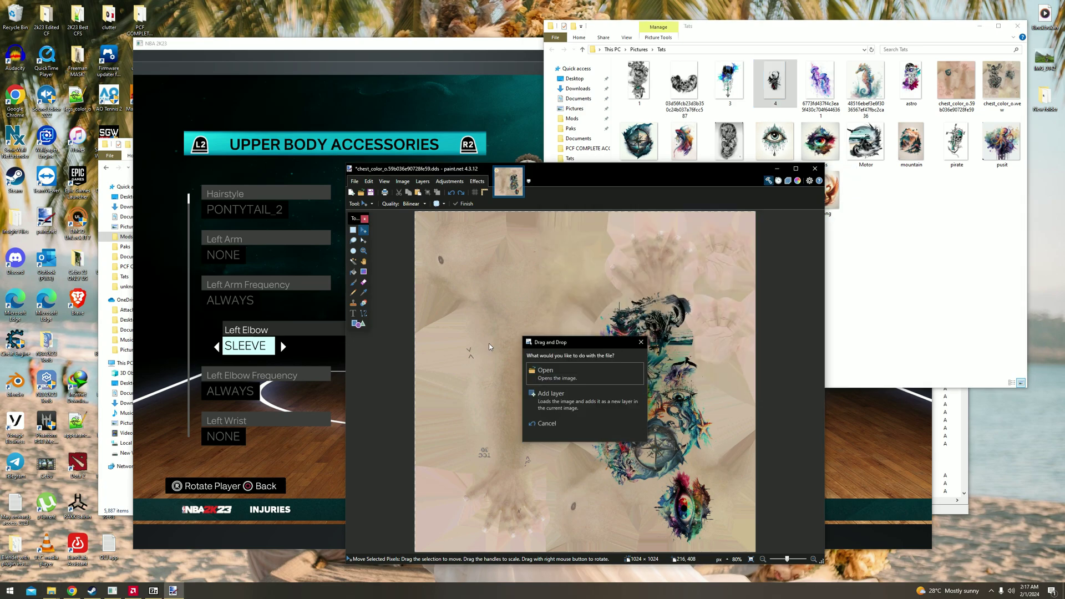
click(551, 395)
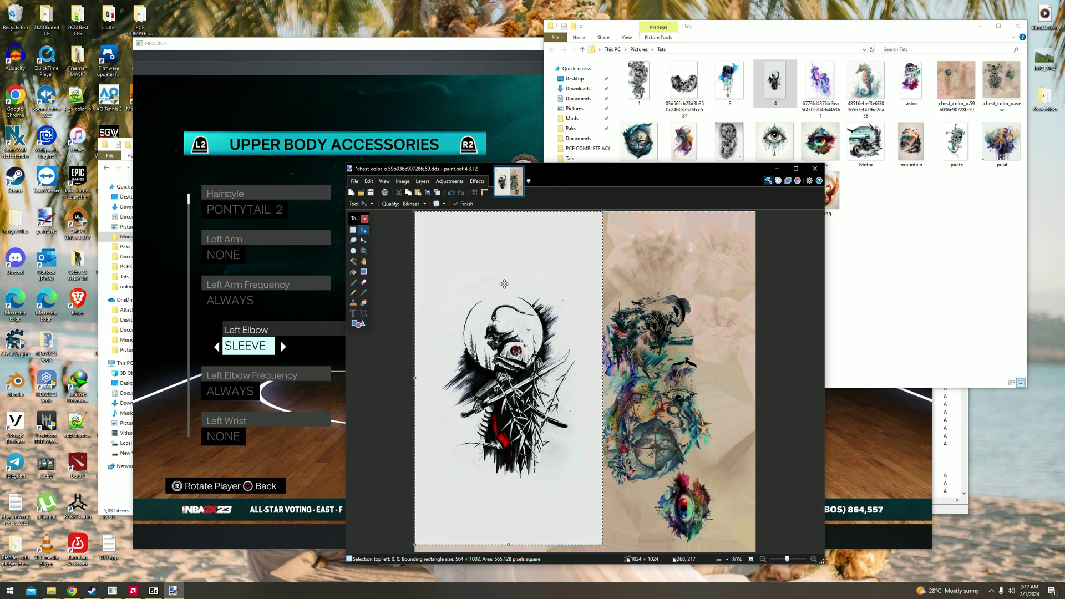
- Set the samurai layer to Darken blend with lower opacity and shrink it to about 266×389
key(F4)
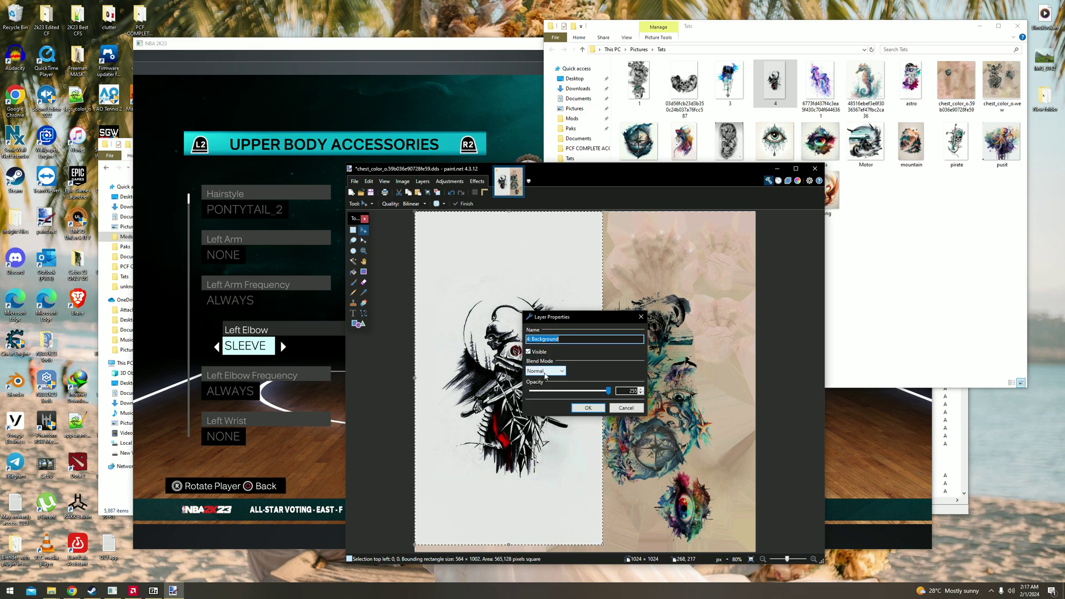
click(546, 376)
click(551, 469)
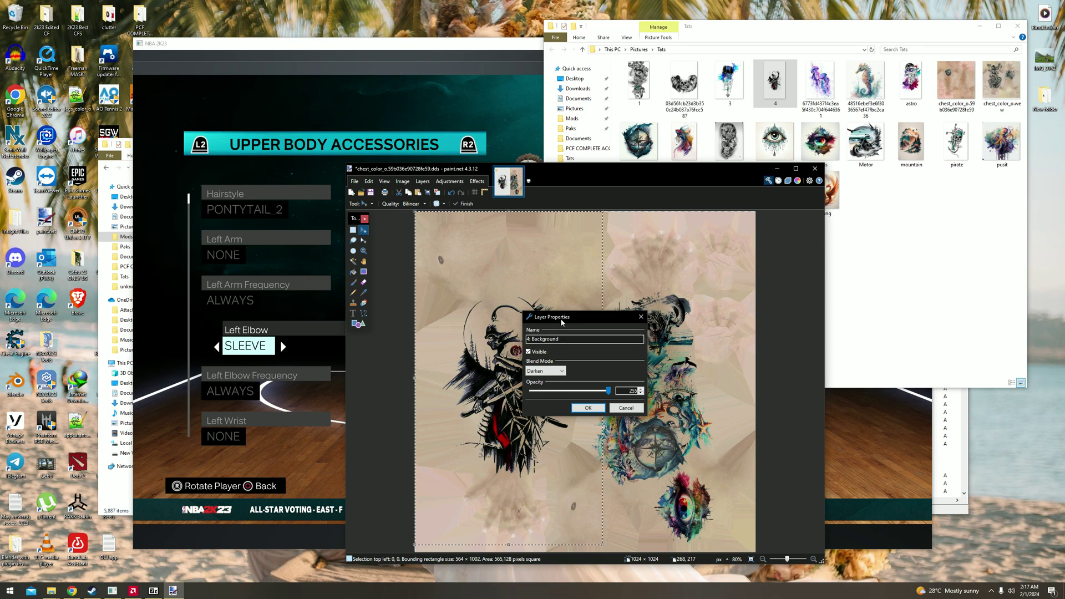
drag(562, 321, 653, 320)
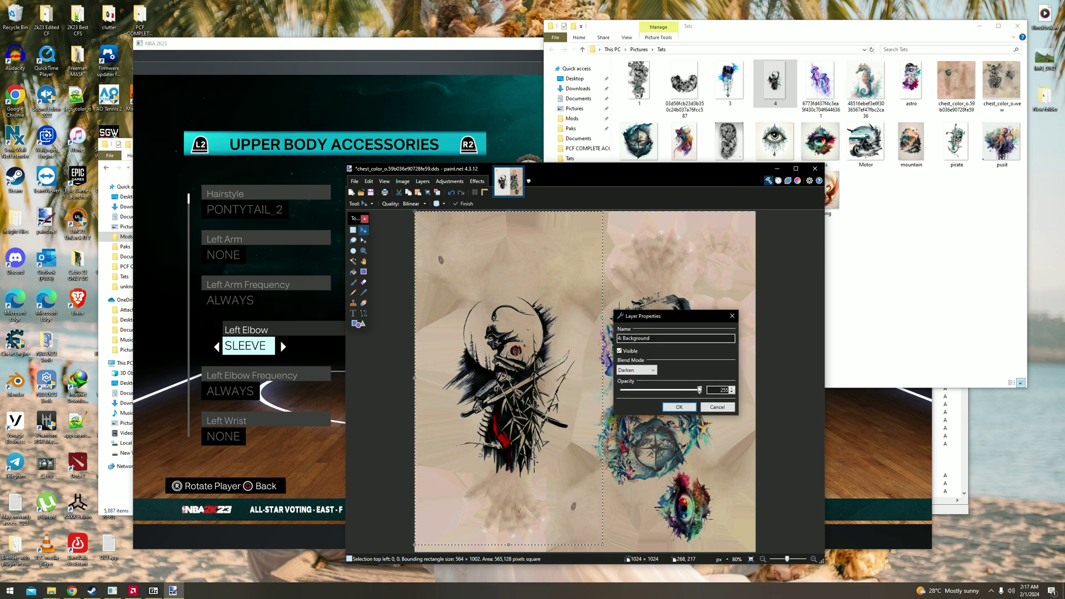
mouse_move(699, 390)
mouse_down()
mouse_move(685, 390)
mouse_move(698, 390)
mouse_up()
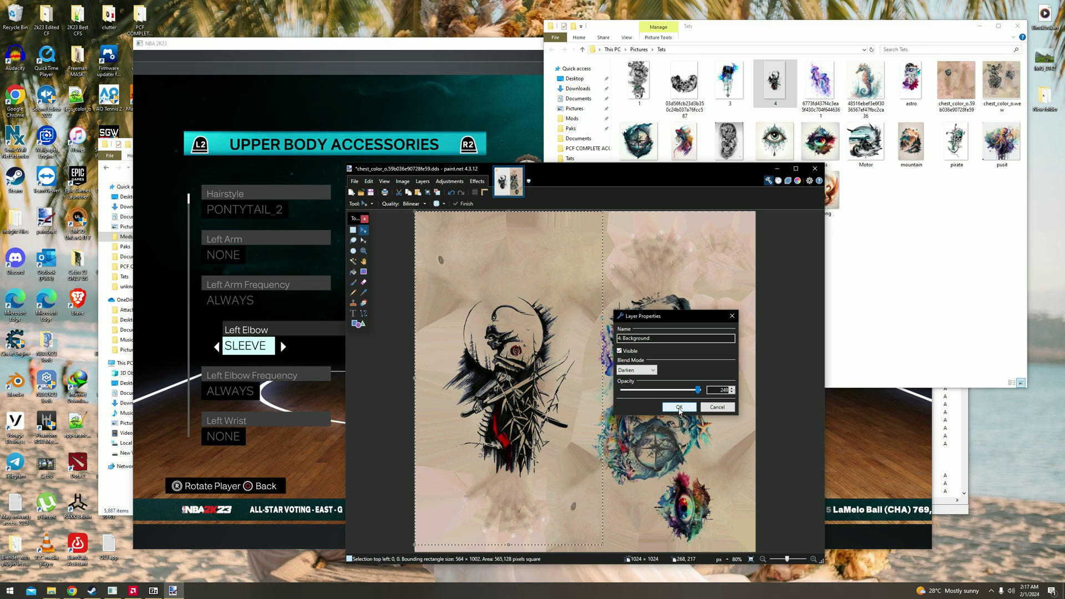
click(679, 408)
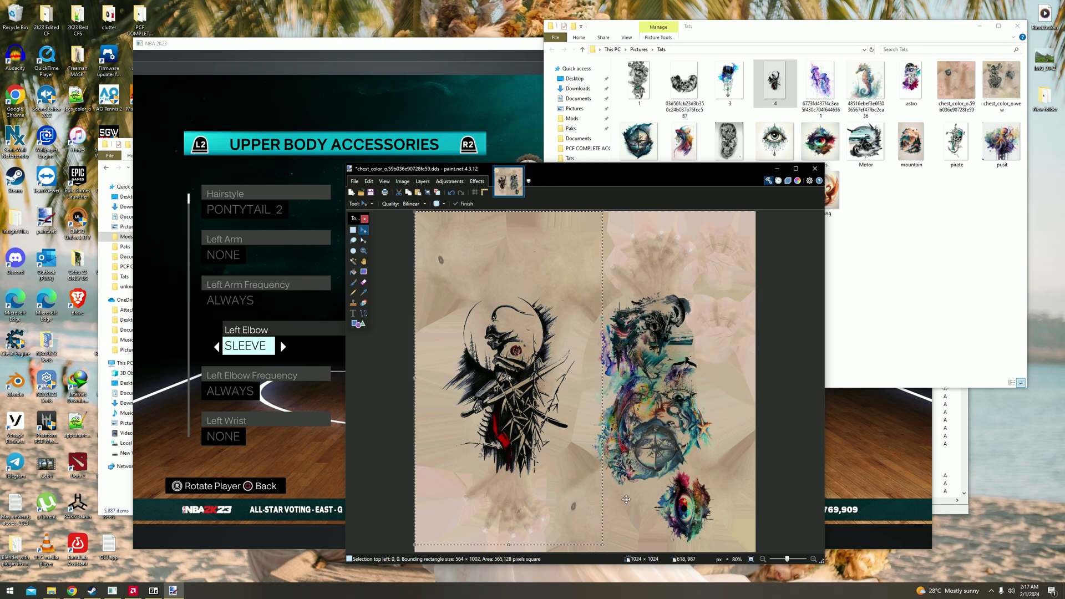
drag(603, 545, 504, 342)
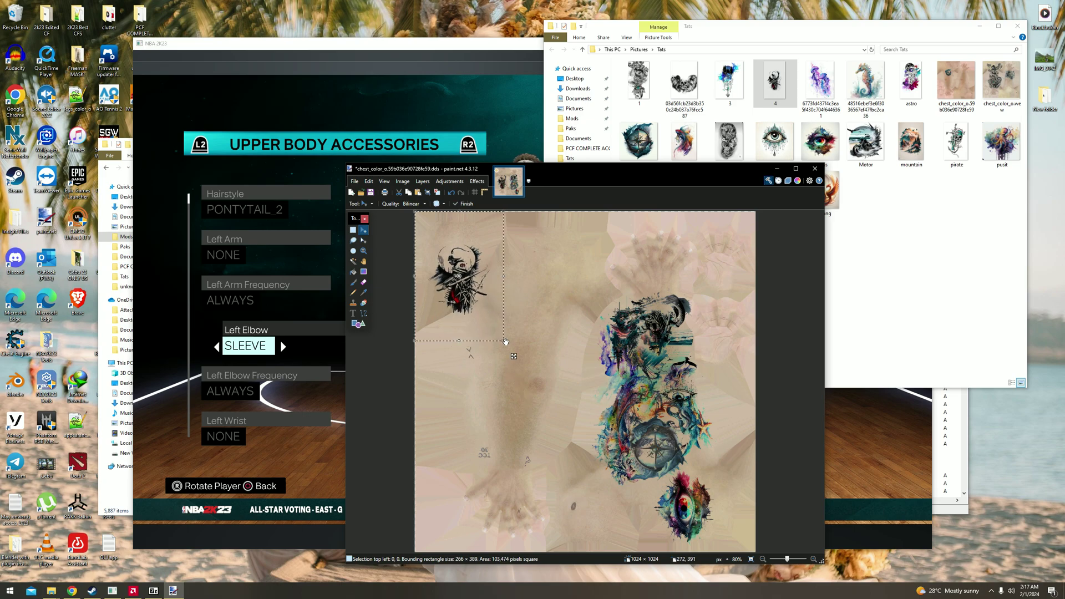
- Drag the samurai tattoo down to the left-centre of the texture, at 95, 438
drag(467, 278, 495, 421)
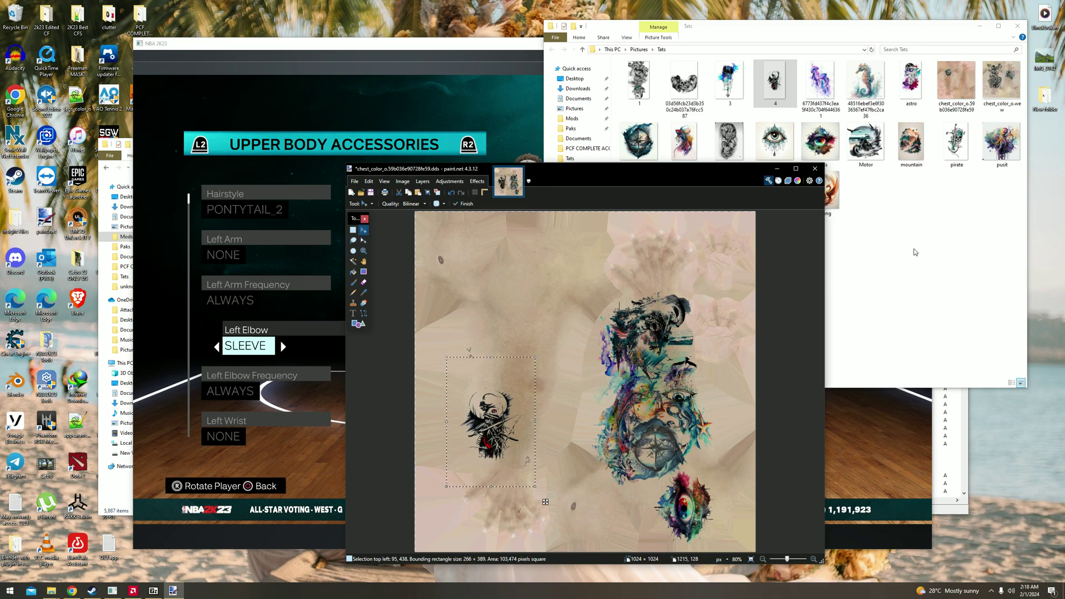
click(914, 270)
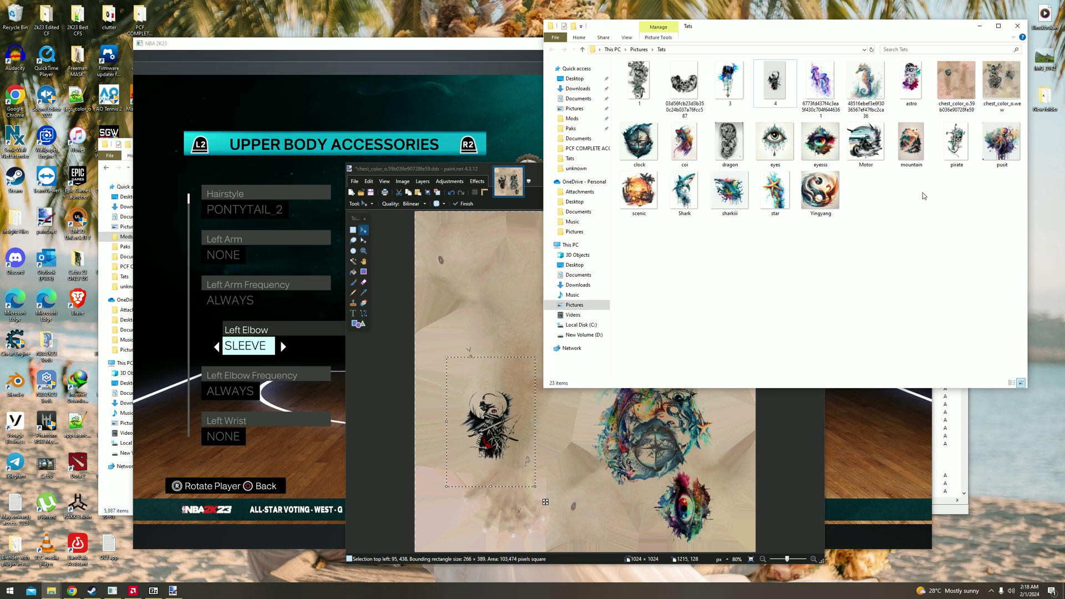
- Add the pirate-skull tattoo as a new layer with Darken blend mode
mouse_move(956, 145)
mouse_down()
mouse_move(970, 189)
mouse_move(501, 333)
mouse_up()
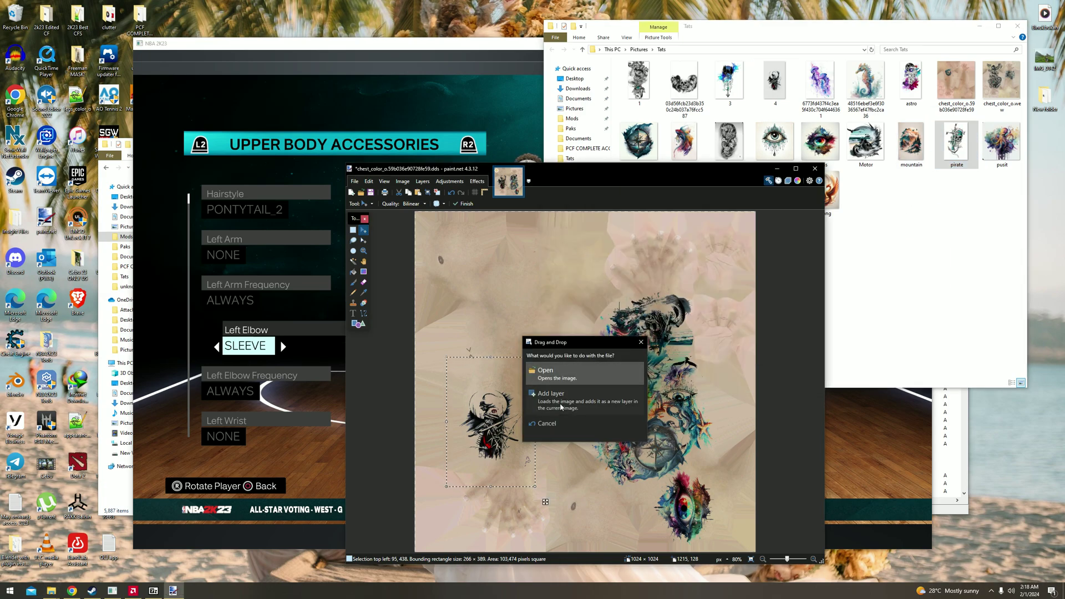
click(554, 394)
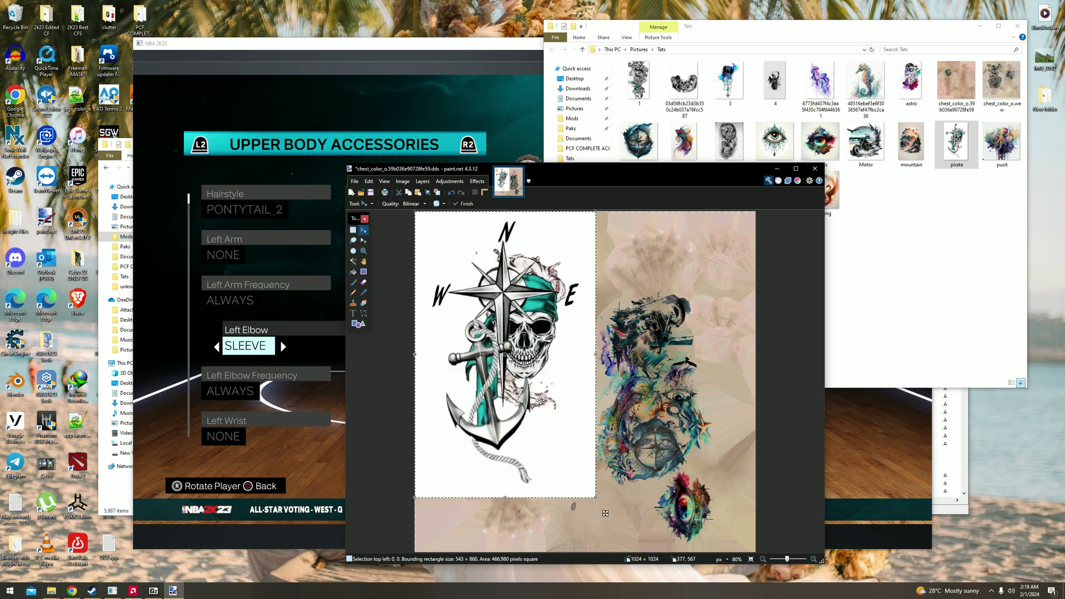
key(F4)
click(545, 371)
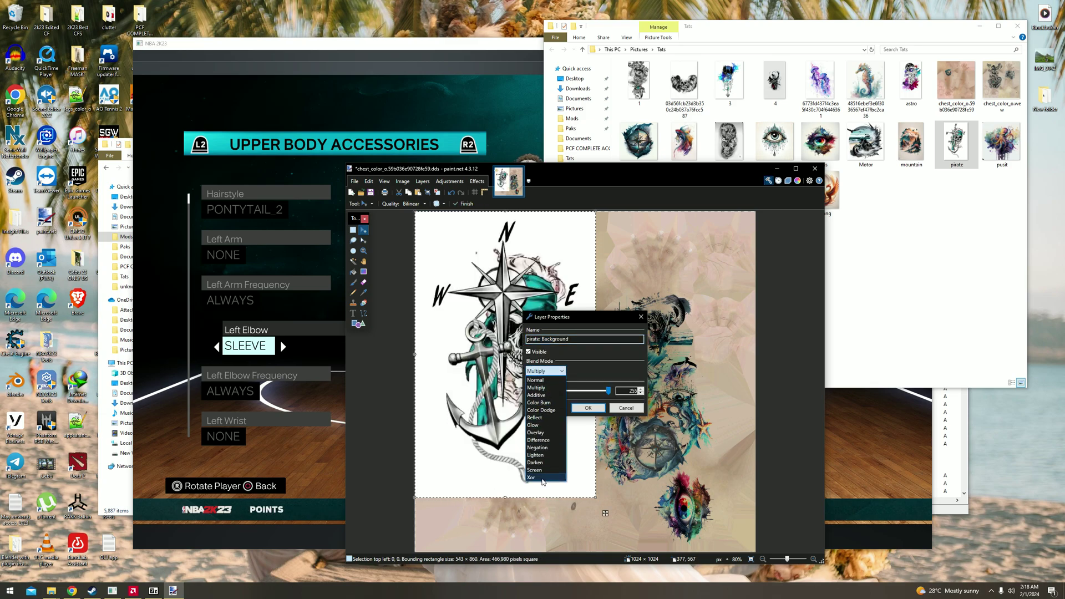
click(546, 464)
click(588, 408)
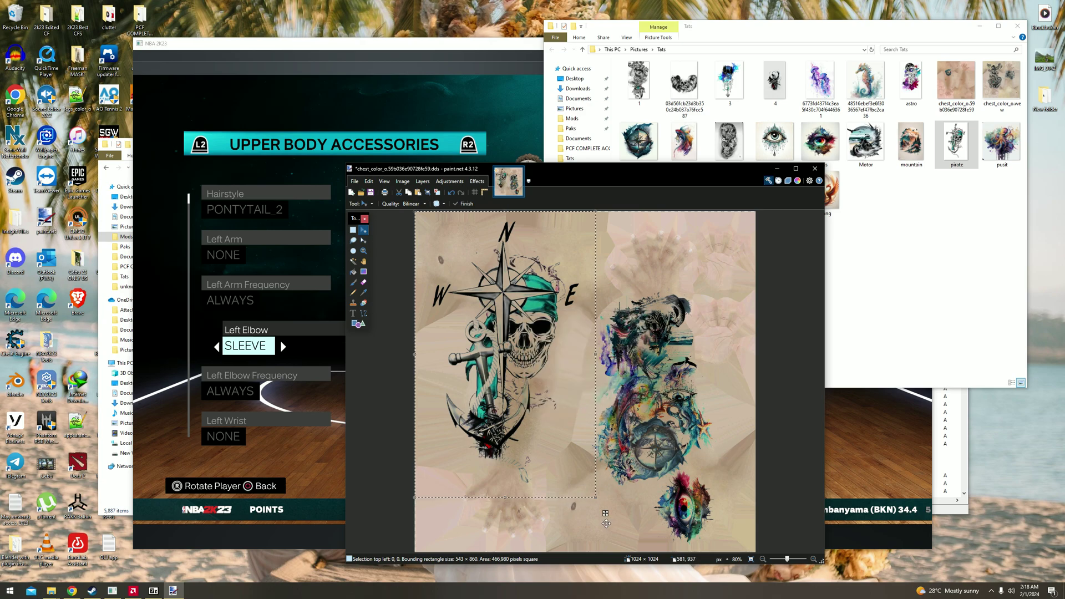
- Resize the pirate skull to 156×318 and place it at 245, 487 beside the samurai
drag(595, 503, 461, 301)
drag(444, 235, 527, 357)
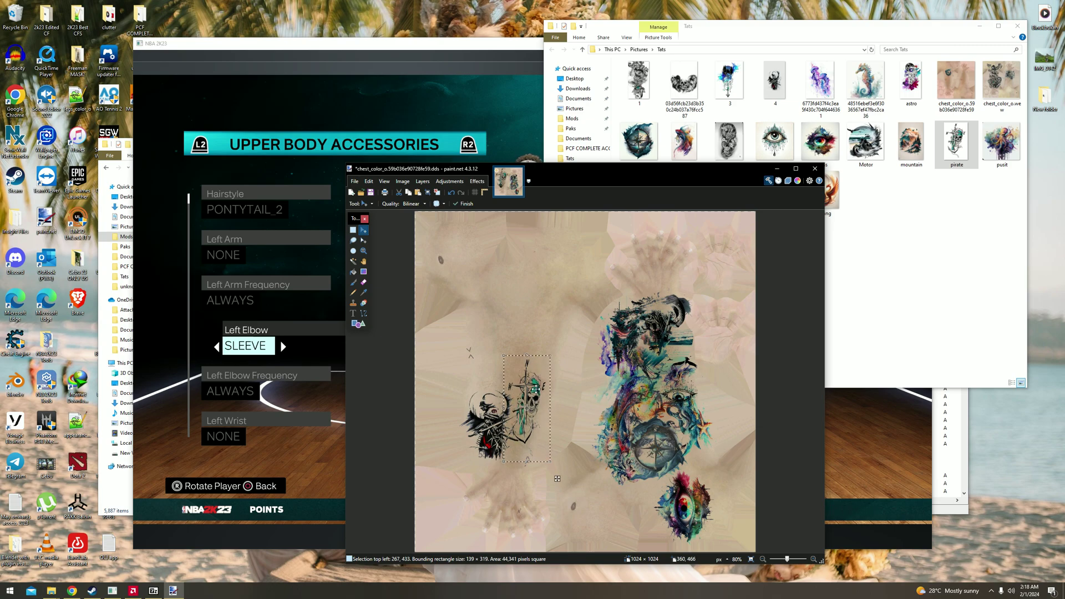
mouse_move(531, 400)
mouse_down()
mouse_move(535, 418)
mouse_move(556, 422)
mouse_move(522, 411)
mouse_up()
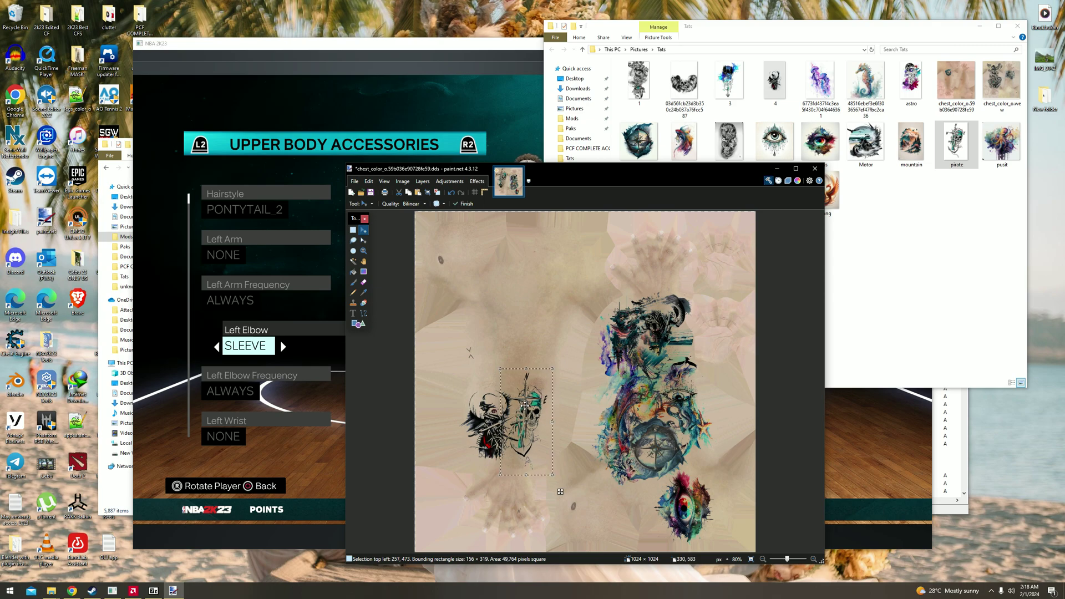
ctrl+scroll(511, 436, up, 2)
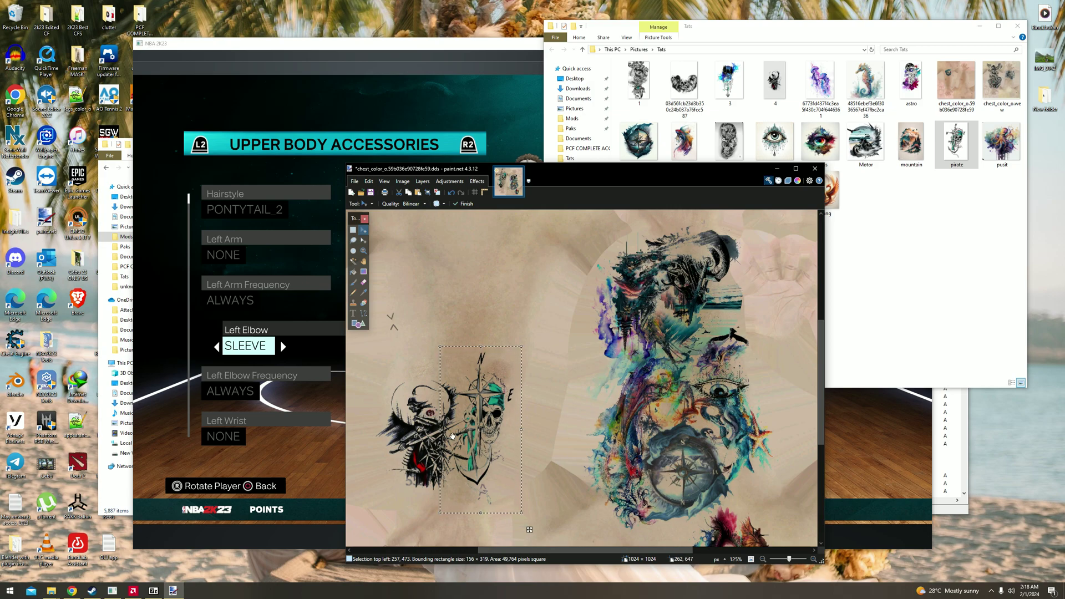
ctrl+scroll(512, 386, down, 1)
ctrl+scroll(511, 386, down, 1)
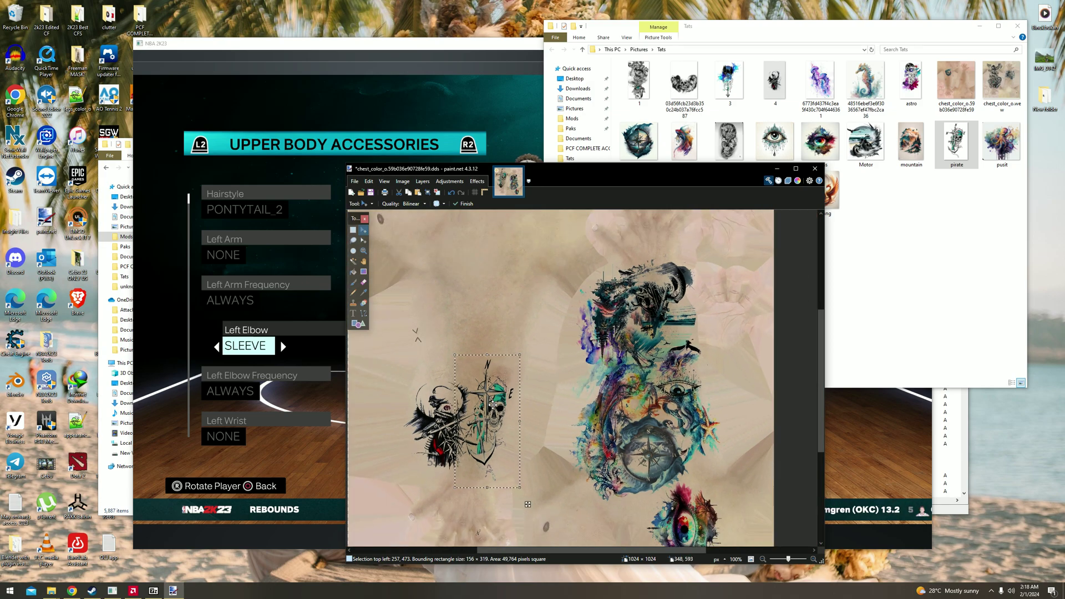
drag(493, 406, 486, 413)
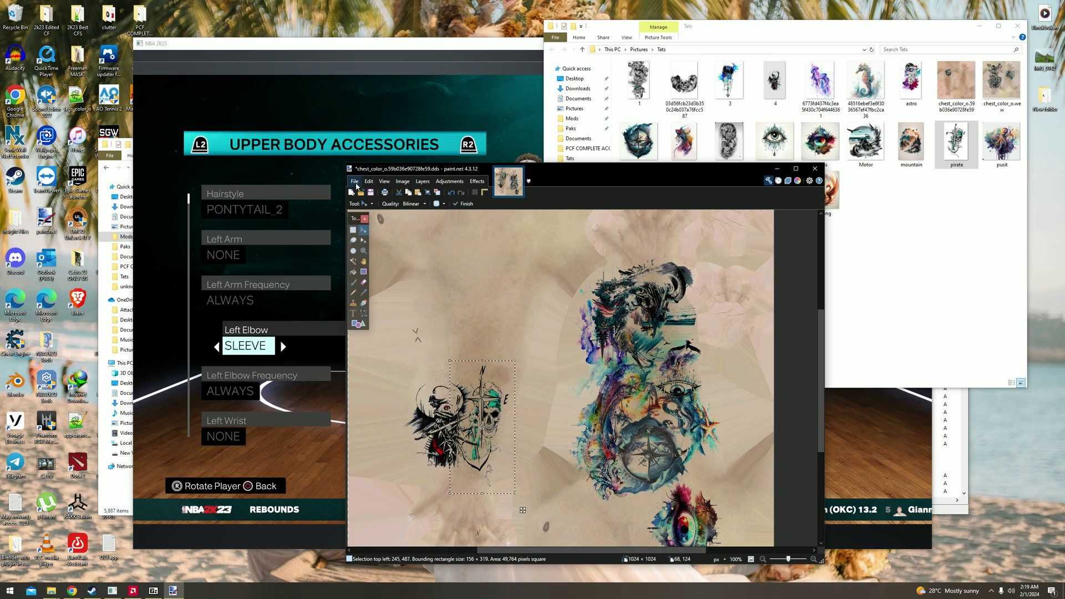
- Save the texture to the Desktop as DDS with BC1 (Linear, DXT1) compression, flattening layers
click(354, 181)
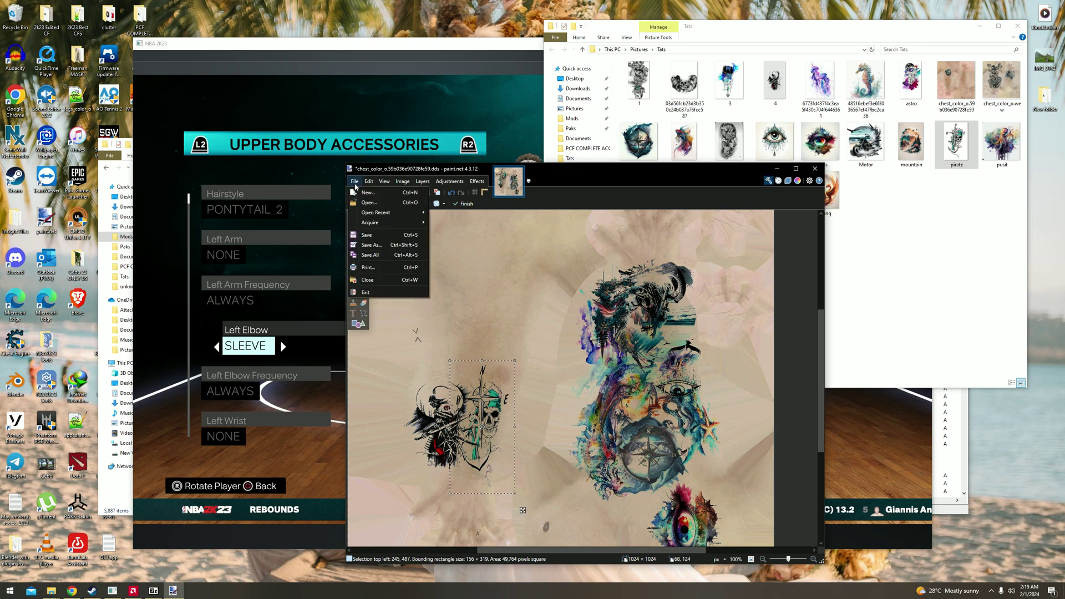
click(385, 245)
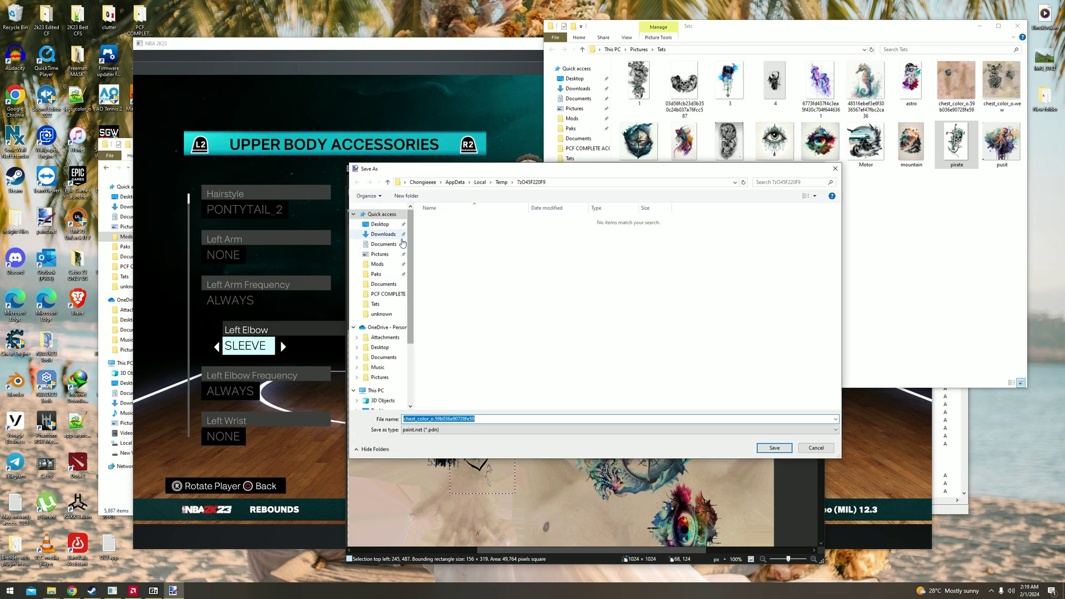
click(380, 224)
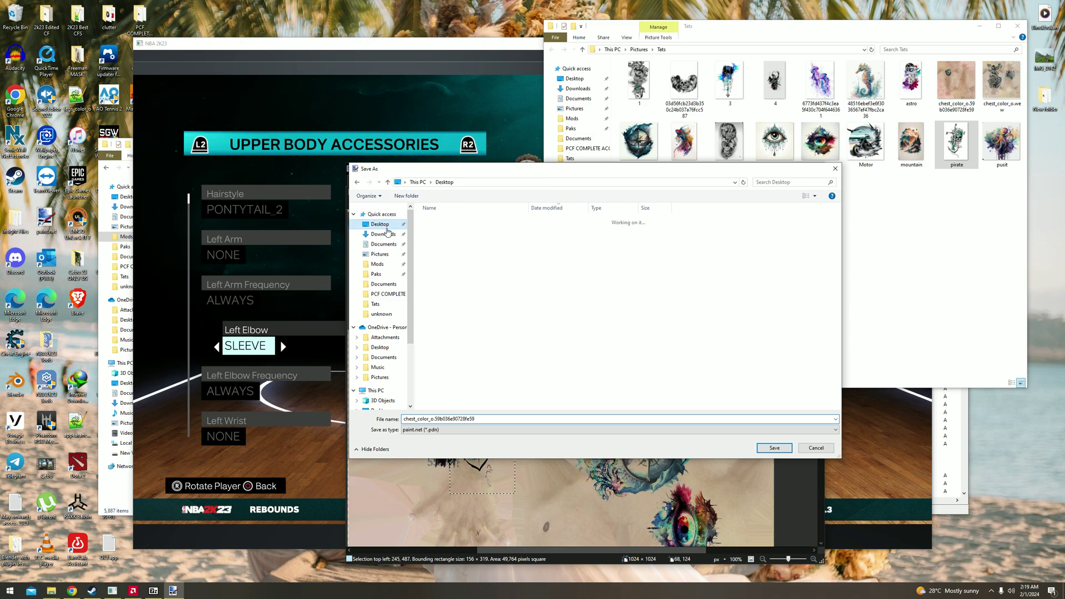
click(451, 430)
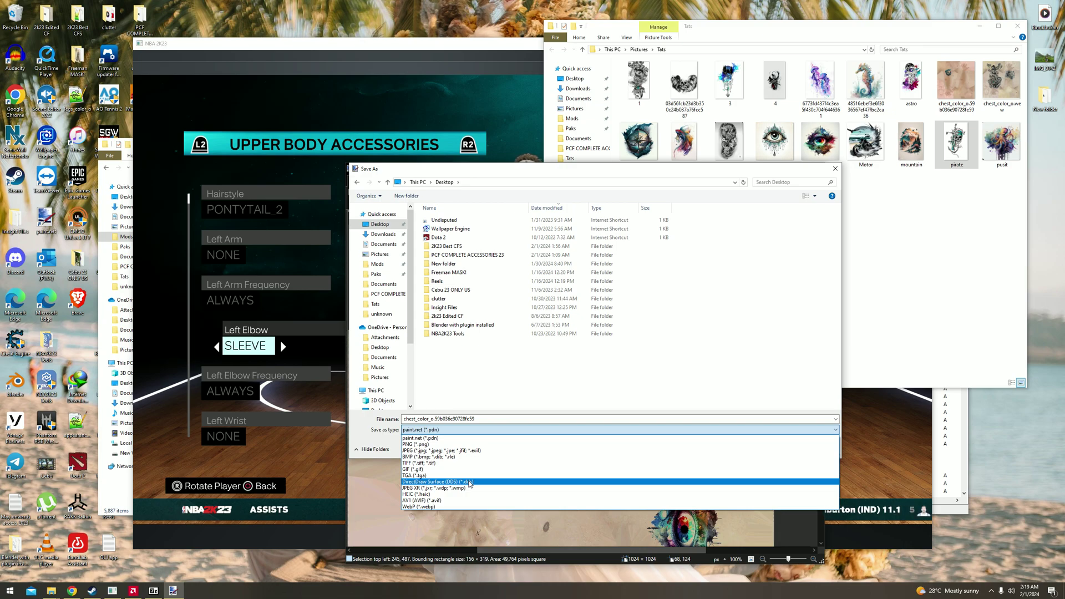
click(470, 482)
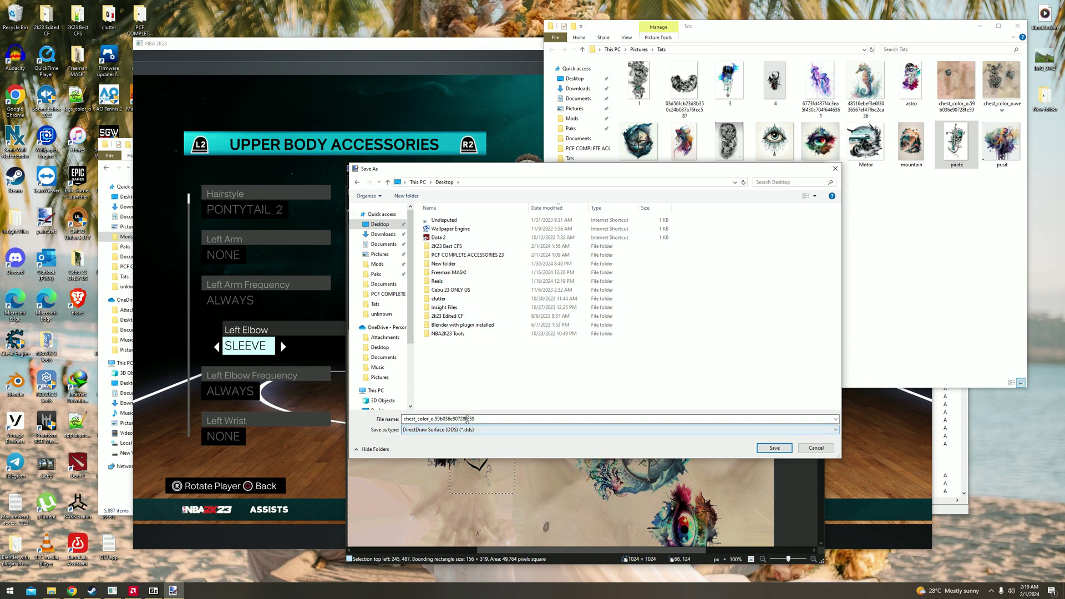
key(Return)
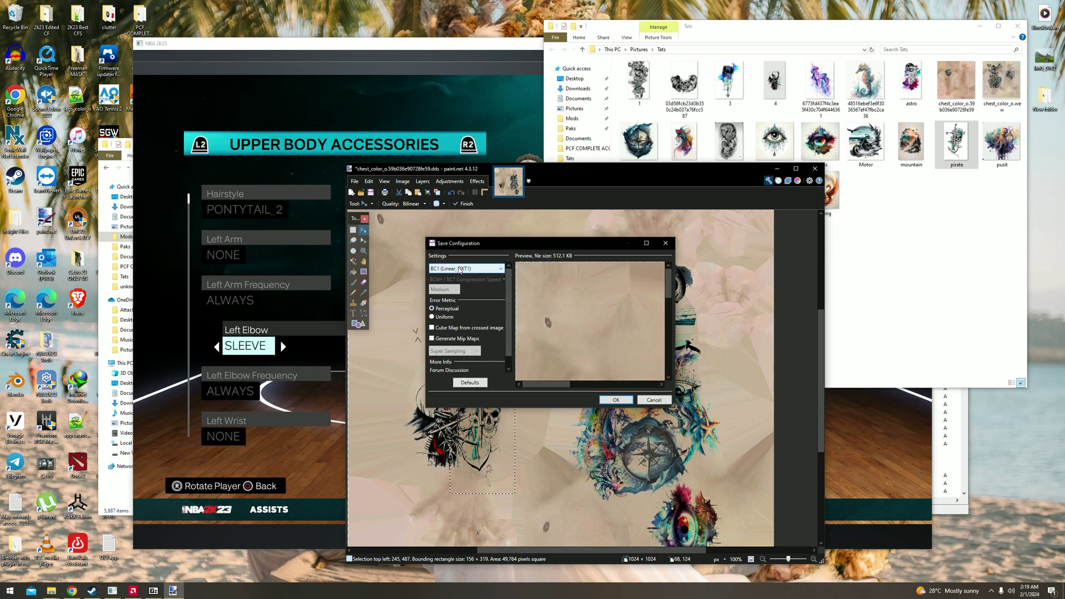
click(488, 270)
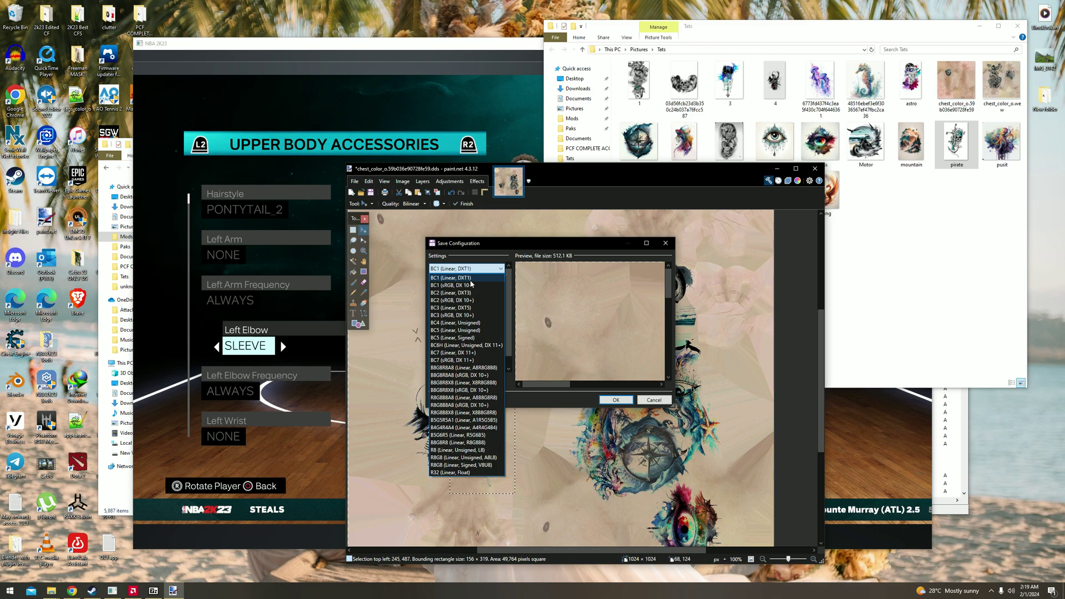
click(471, 279)
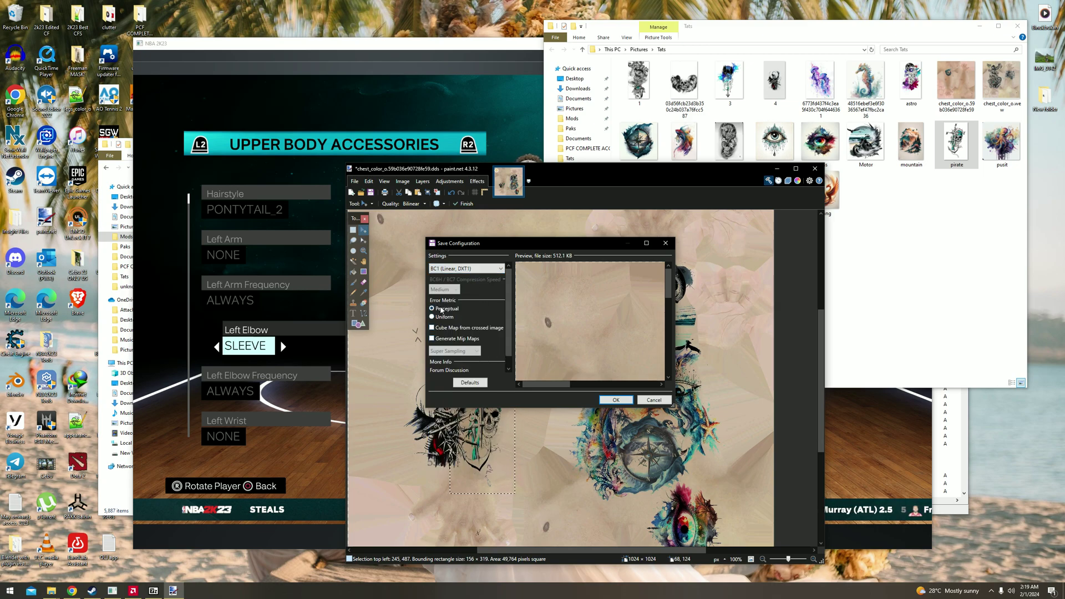
click(615, 399)
click(585, 377)
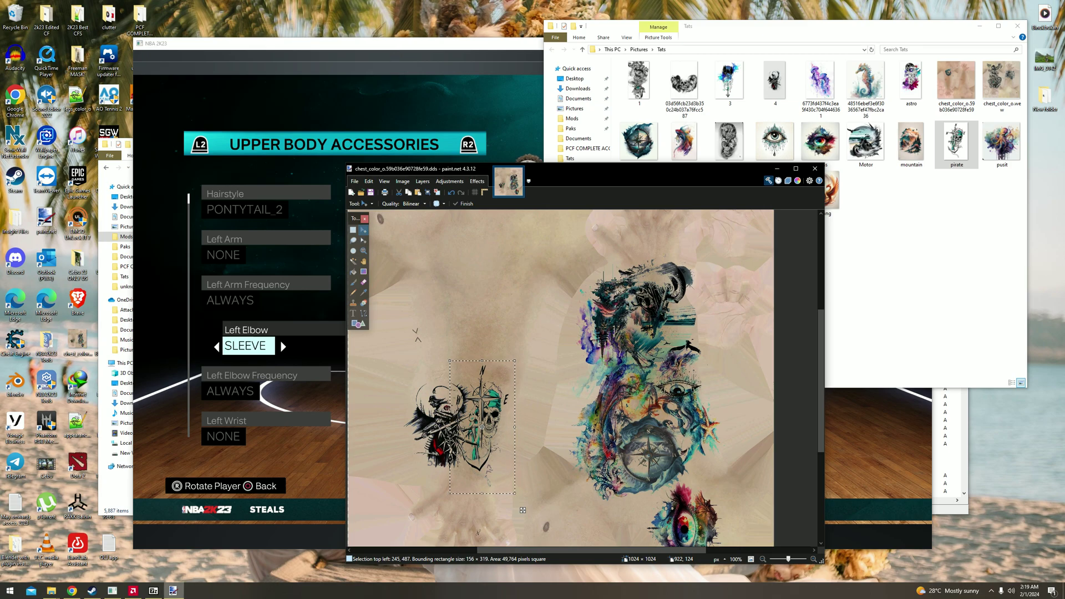
click(157, 591)
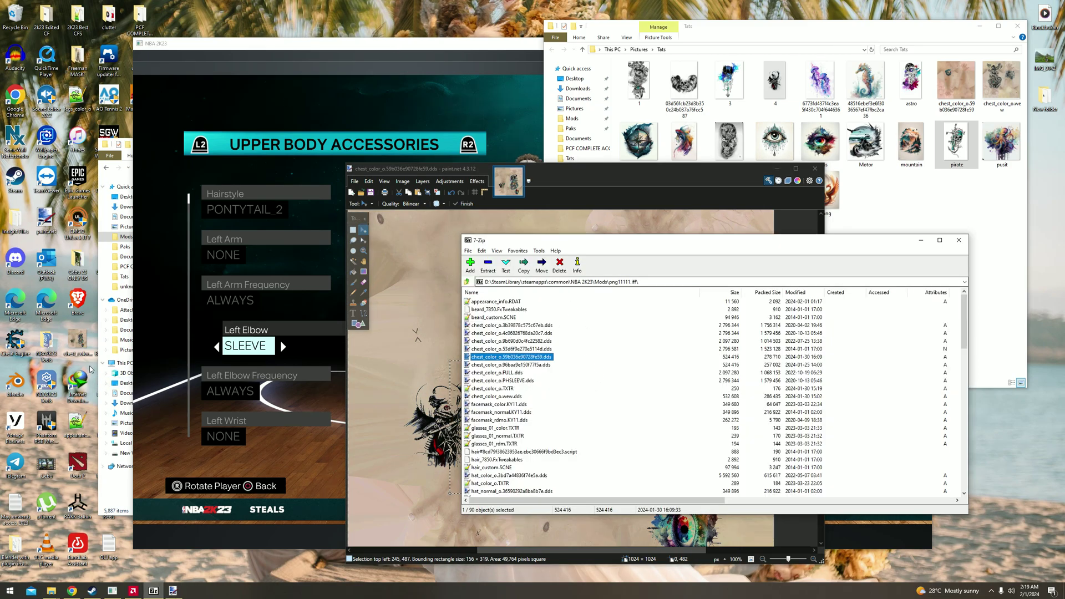
click(120, 492)
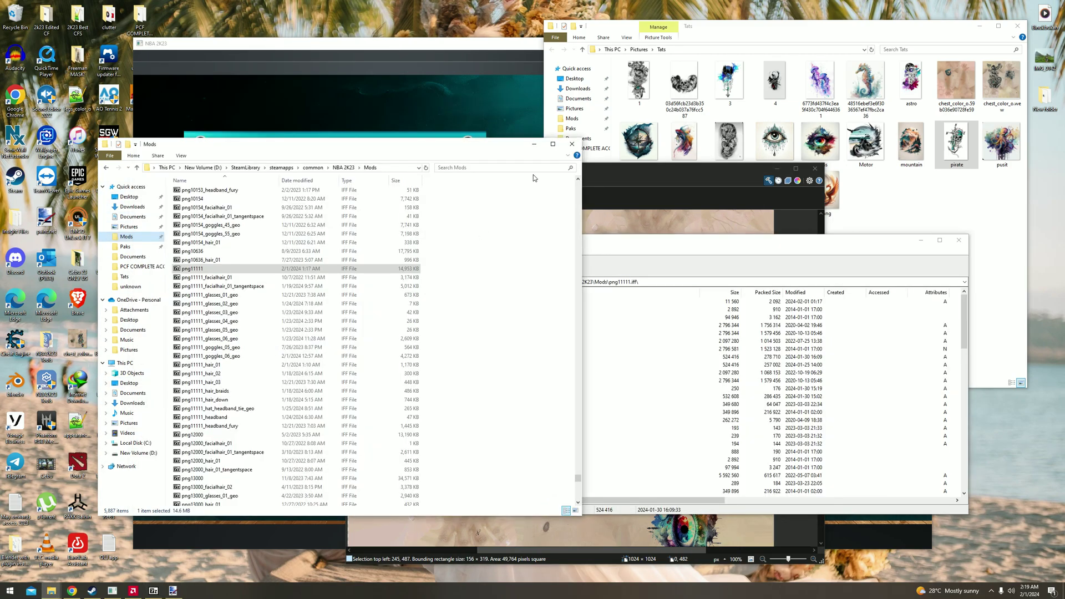
click(535, 145)
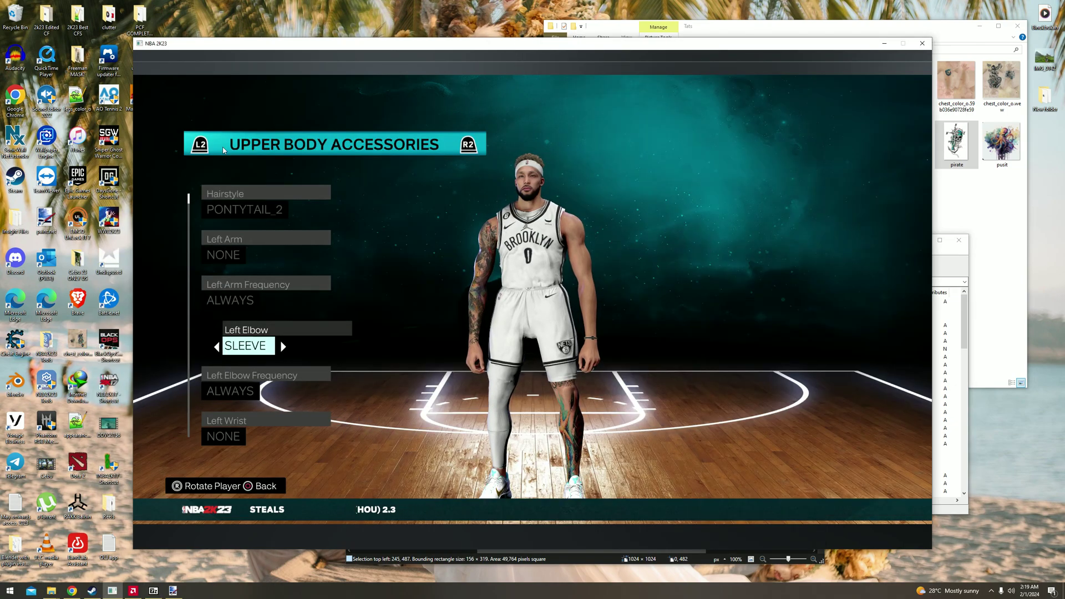
click(77, 339)
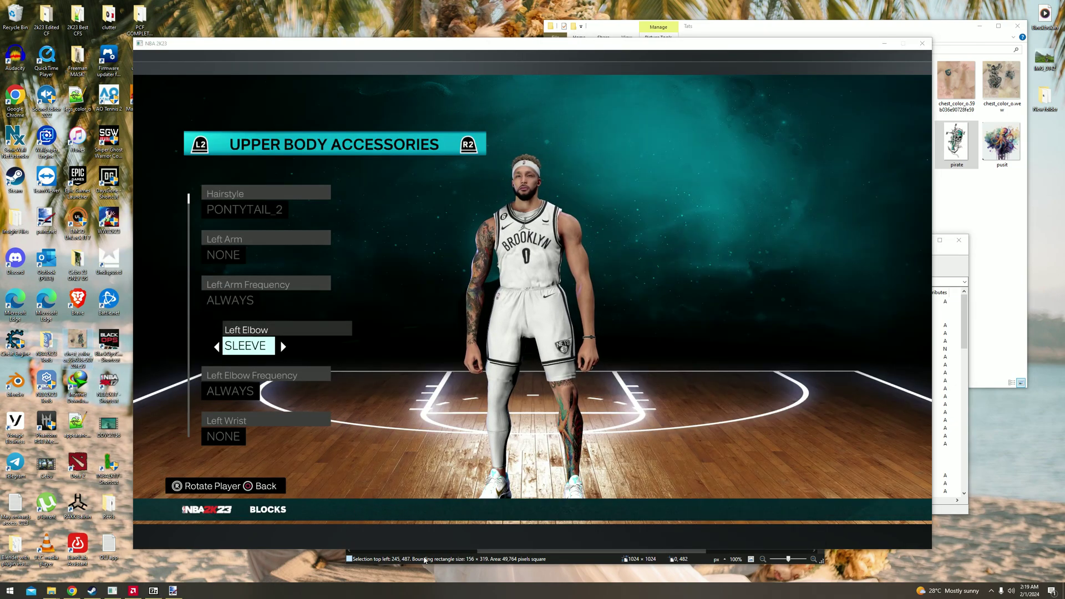
click(154, 590)
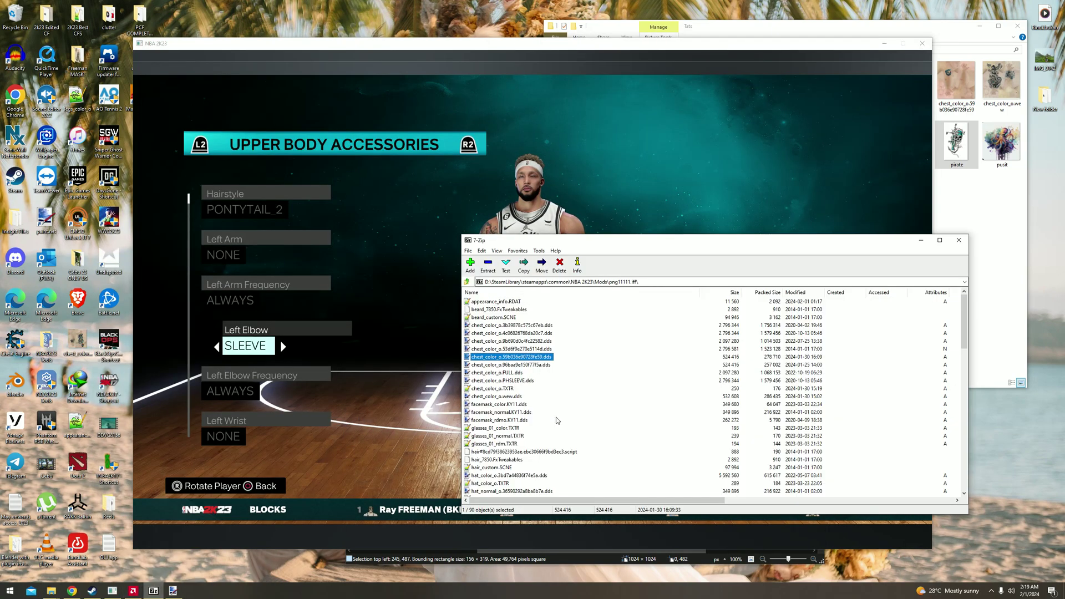
click(173, 590)
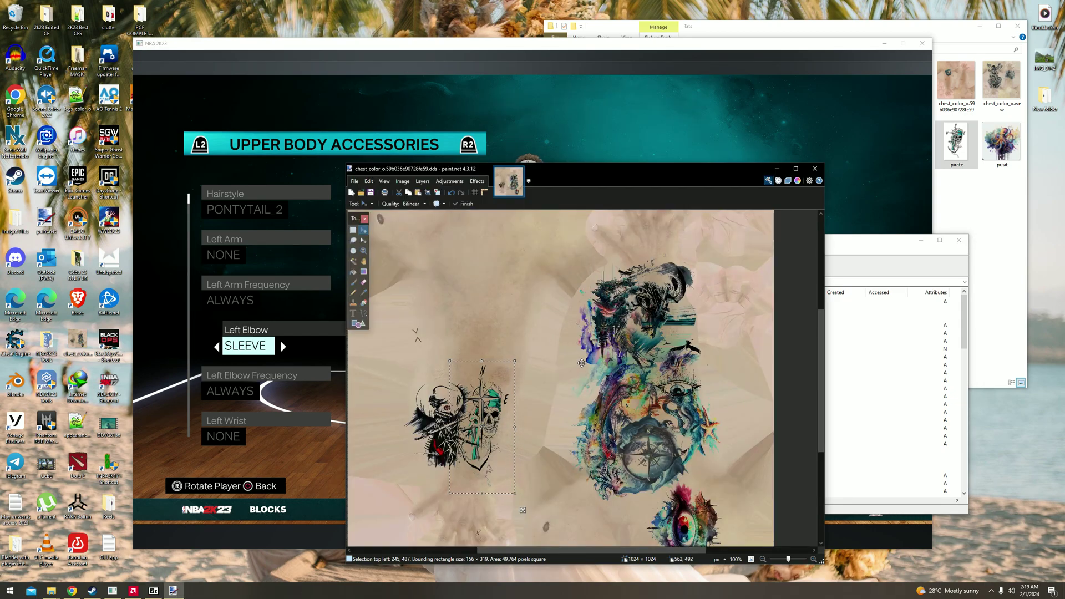
- Cancel the Rotate/Zoom attempts and close the edited texture without saving
key(ctrl+shift+z)
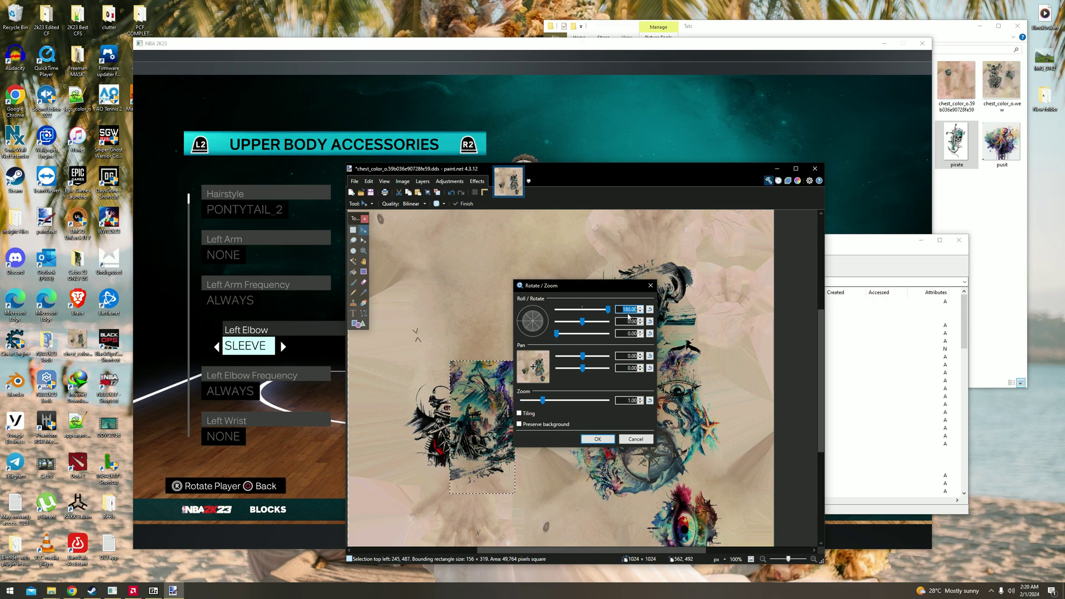
key(Return)
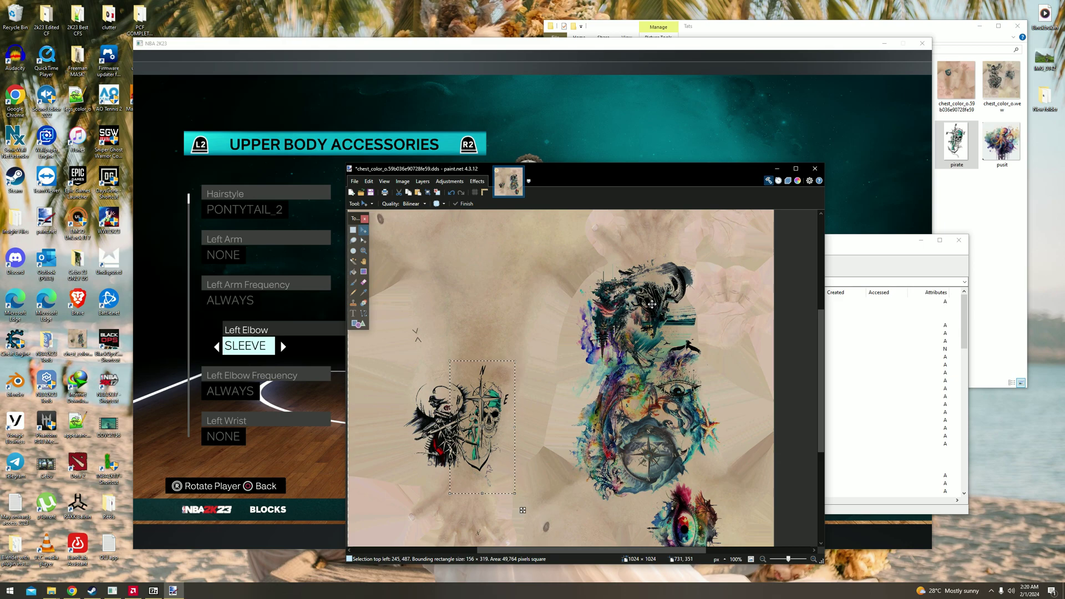
key(ctrl+shift+z)
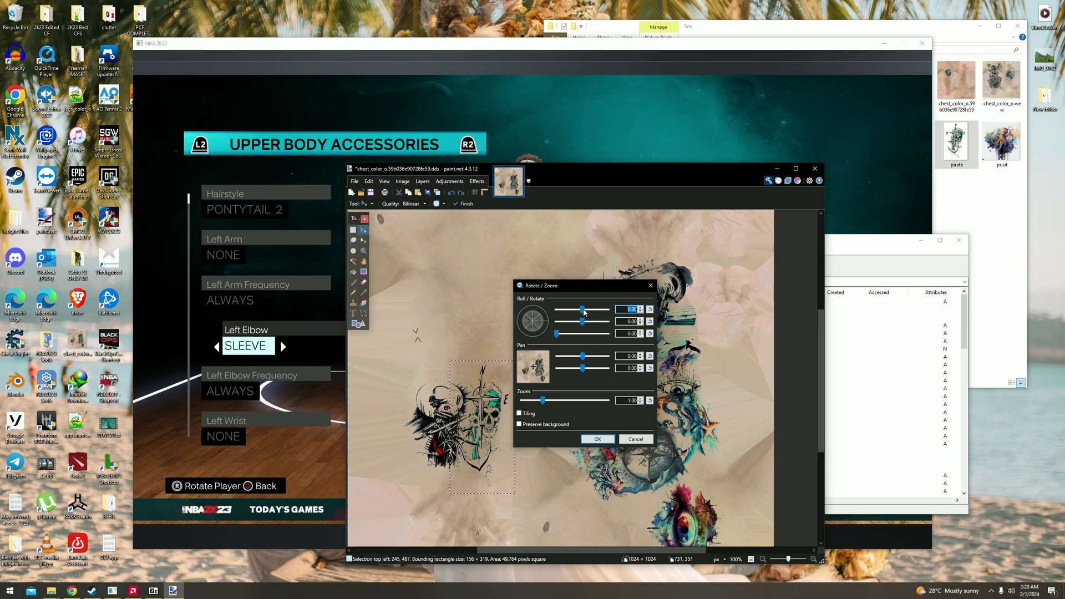
mouse_move(584, 312)
mouse_down()
mouse_move(603, 314)
mouse_move(580, 315)
mouse_up()
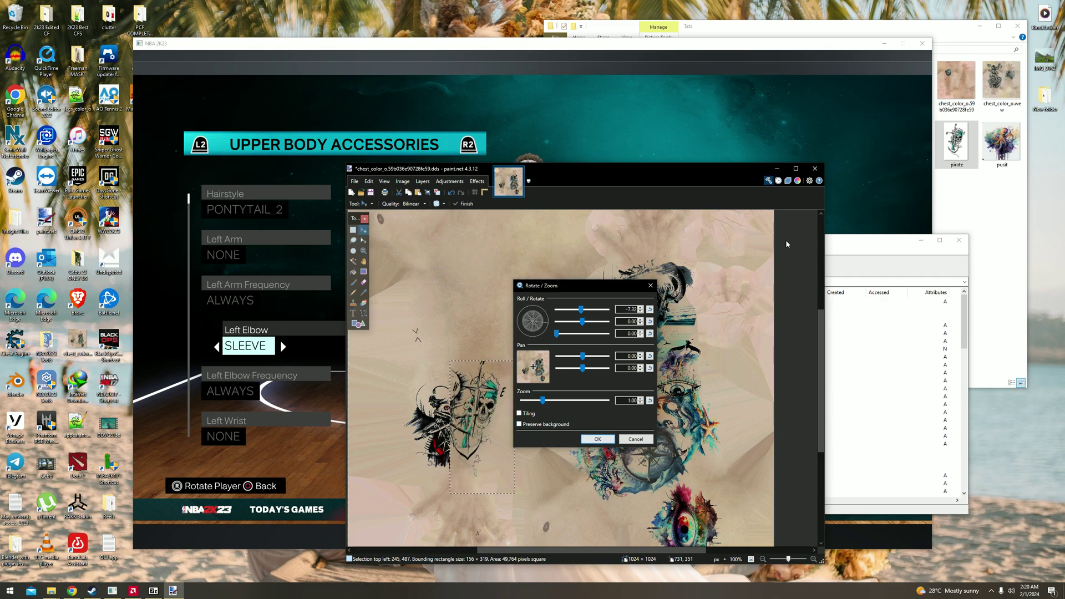
click(636, 438)
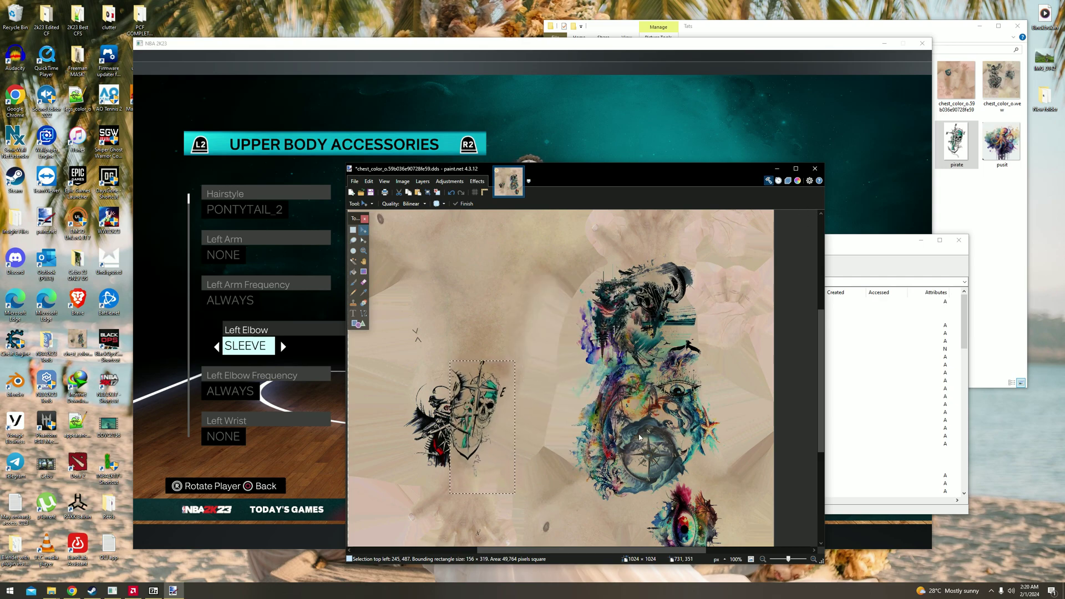
click(815, 168)
click(577, 429)
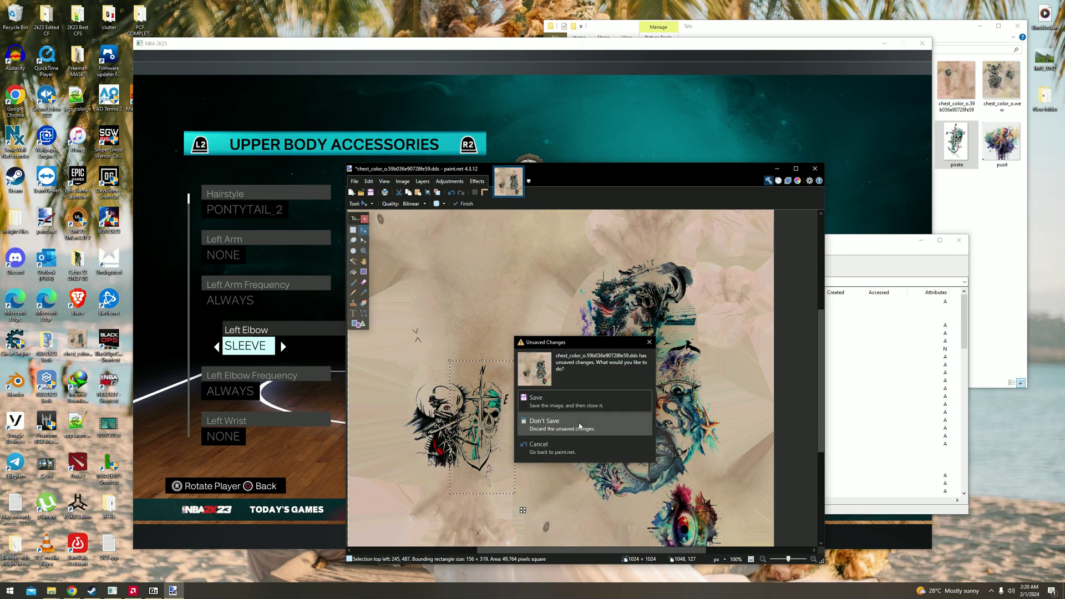
- Reopen the archived chest texture and rotate it 180° upside down
key(Return)
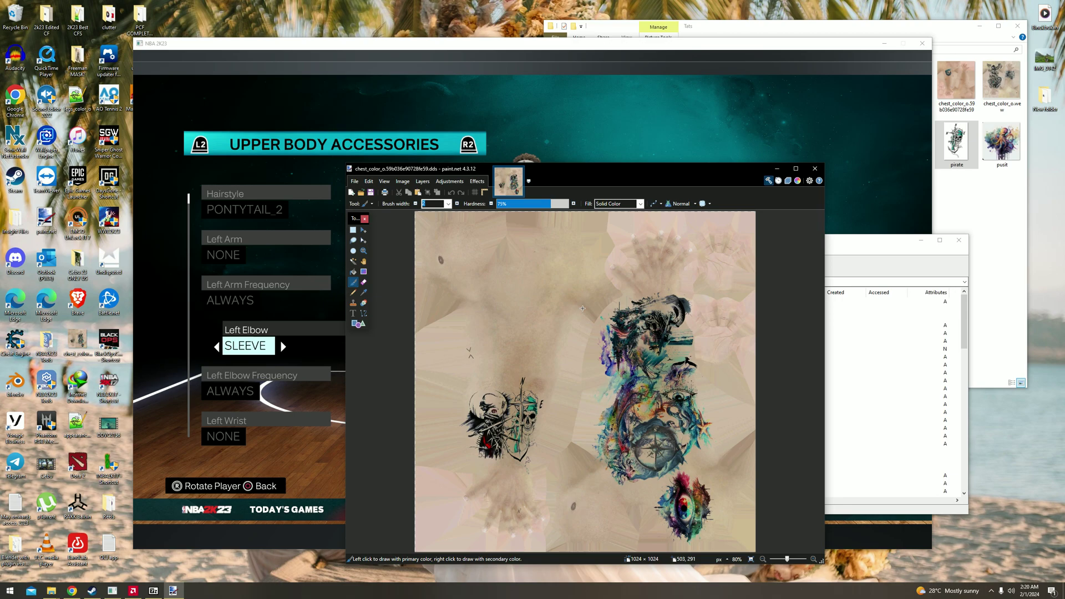
key(ctrl+shift+z)
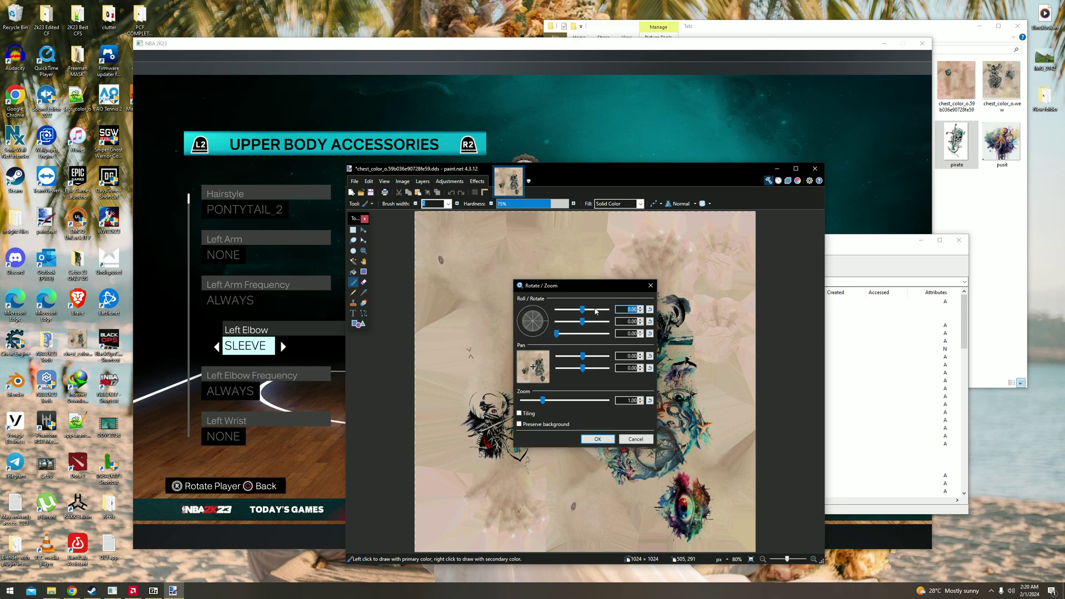
drag(585, 312, 610, 314)
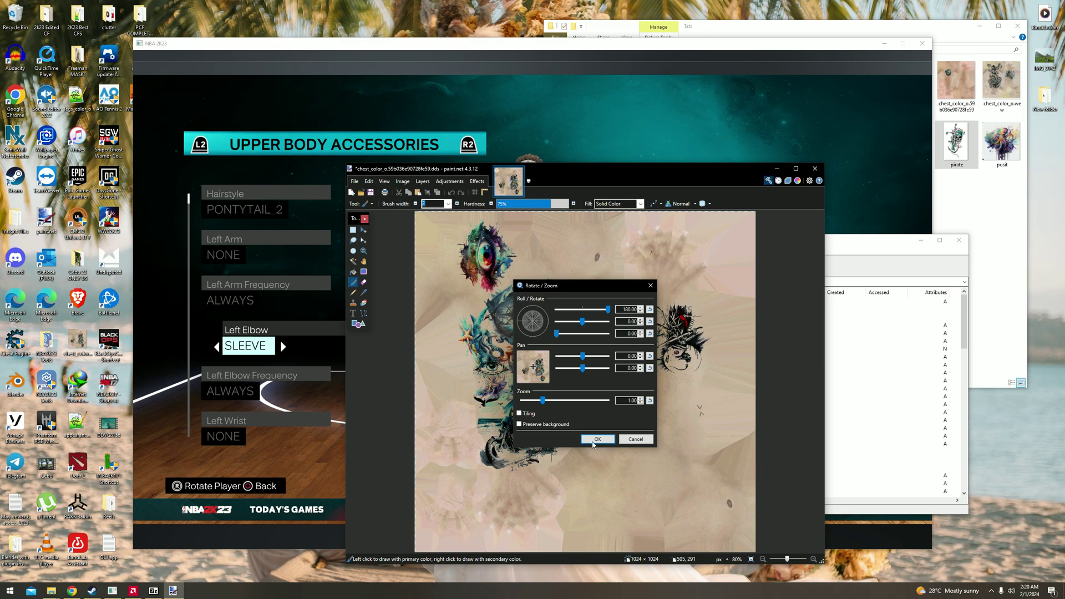
click(593, 440)
- Save the rotated texture over the existing DDS file on the Desktop
click(354, 181)
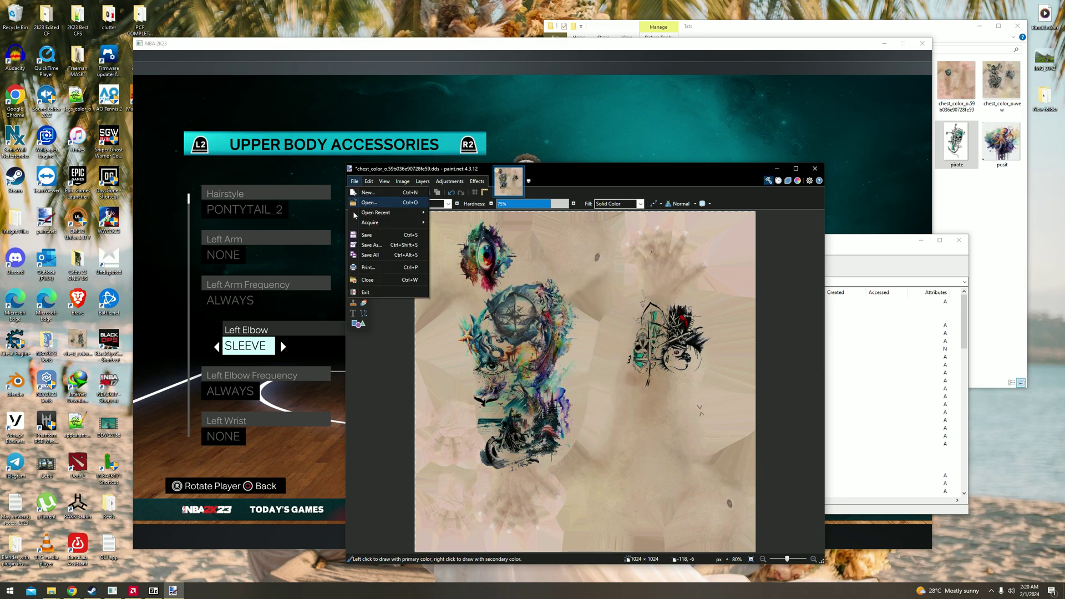
click(366, 255)
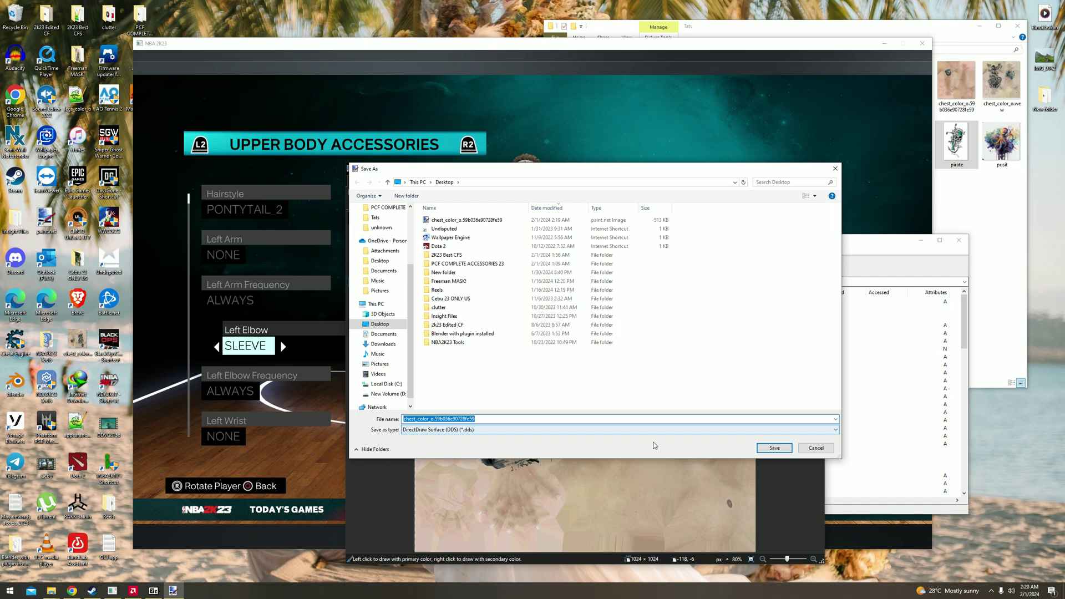
scroll(378, 233, up, 3)
click(377, 225)
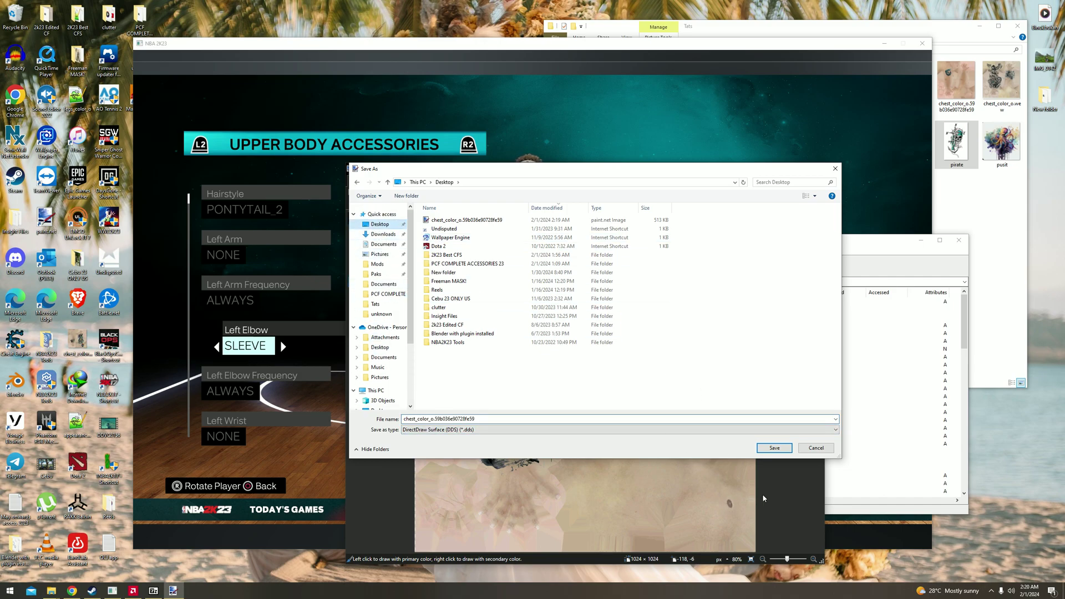
click(774, 448)
click(550, 296)
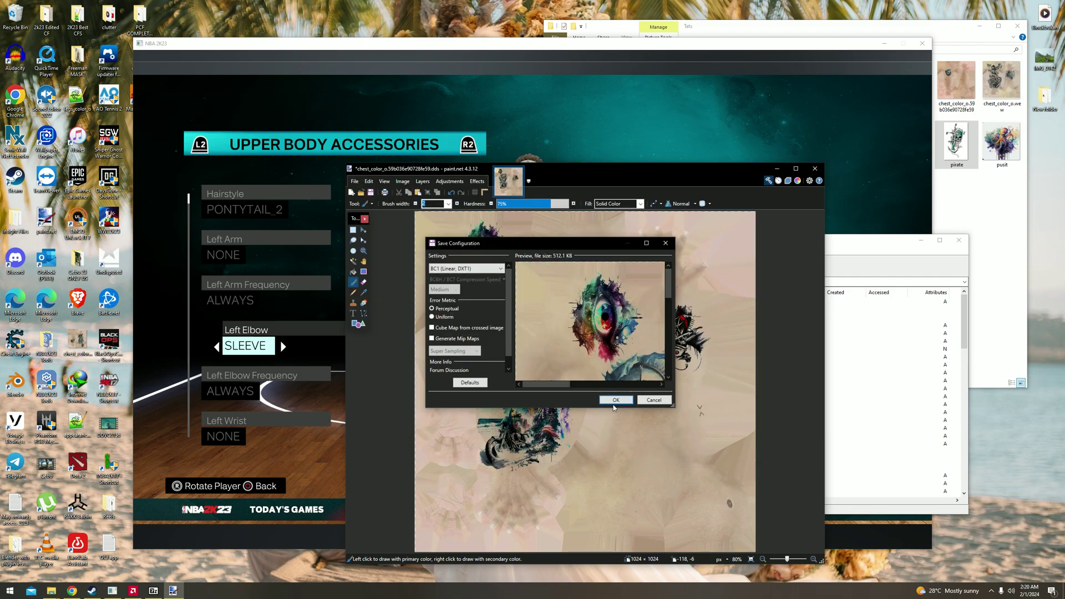
click(614, 400)
- Copy the saved DDS texture into the 7-Zip mod archive
click(777, 168)
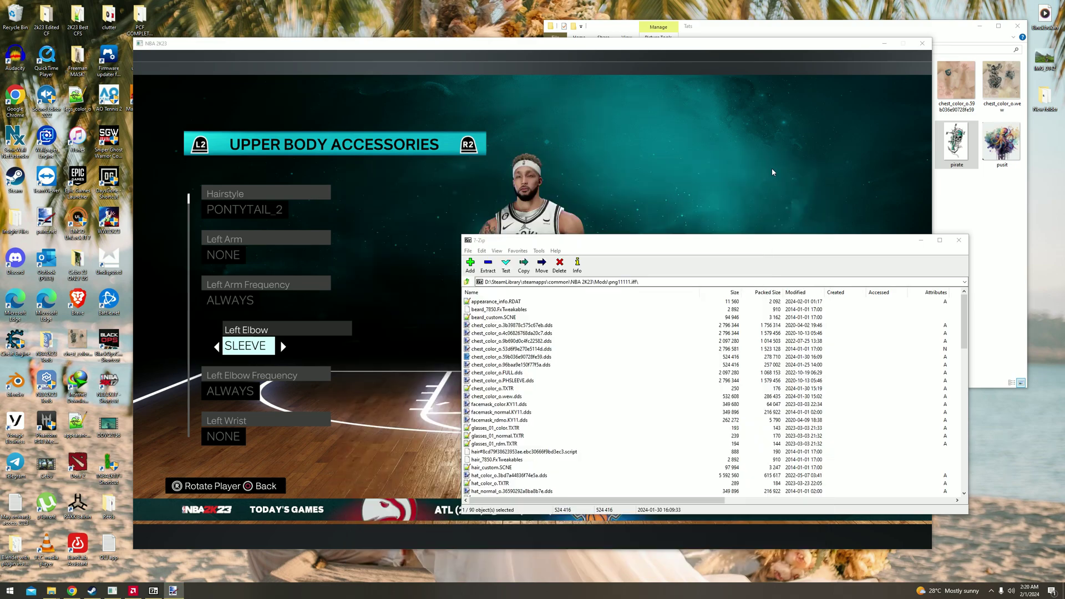
drag(573, 391, 573, 391)
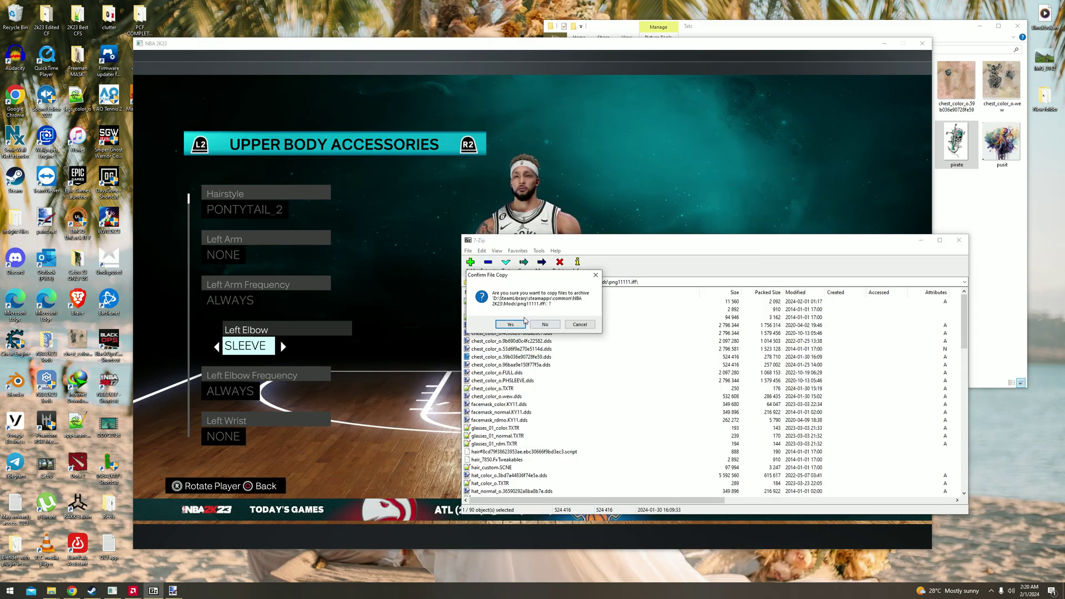
click(507, 324)
- Navigate back into the player's Edit Player accessories list in NBA 2K23
key(Escape)
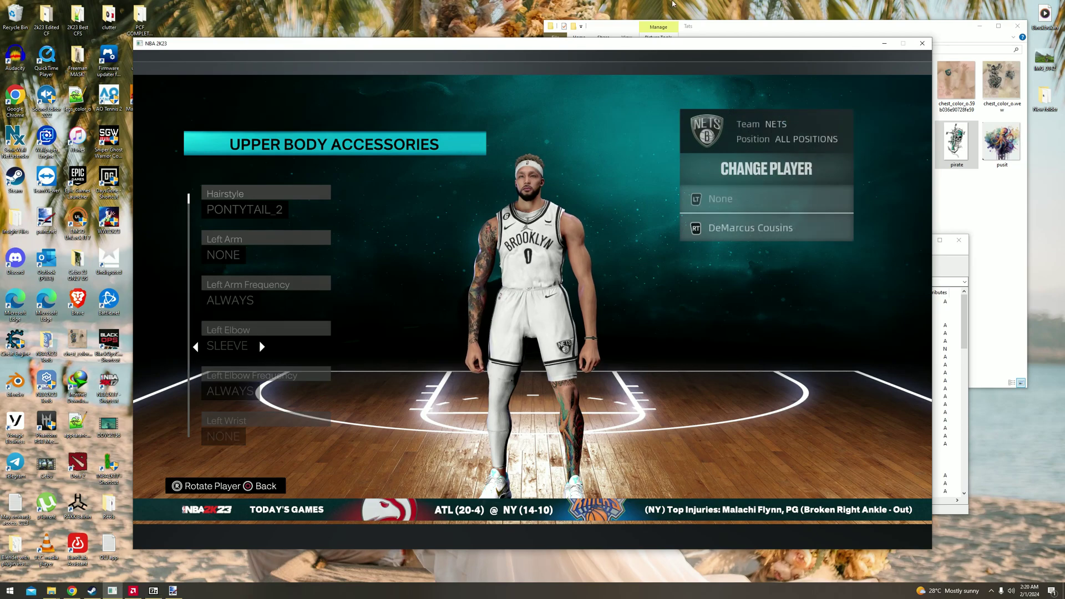
key(Return)
key(Return)
key(Down)
key(Down)
key(Return)
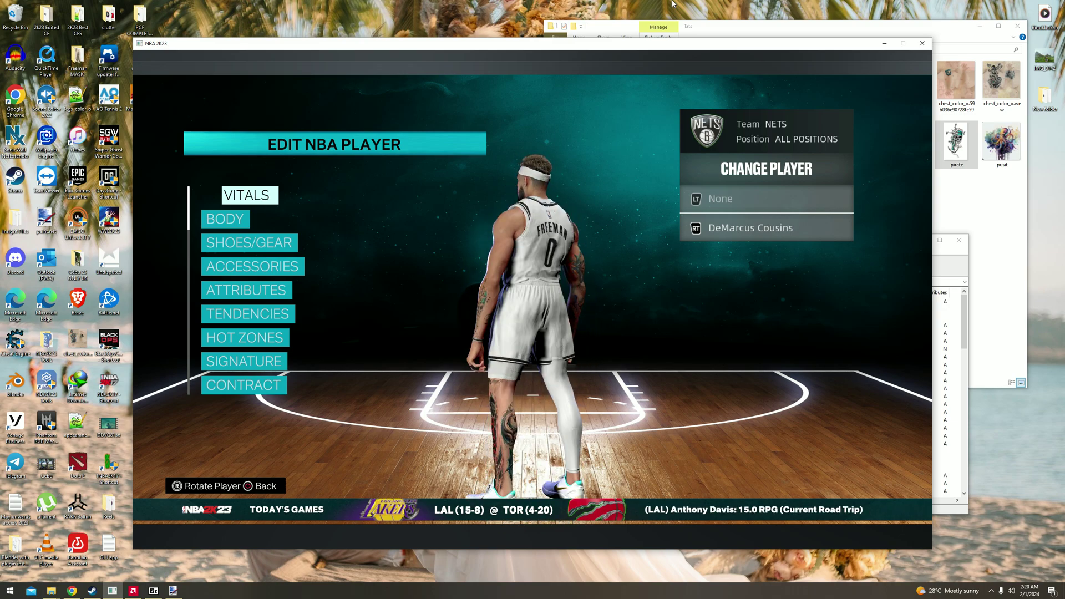
key(Down)
key(Down)
key(Down)
key(Return)
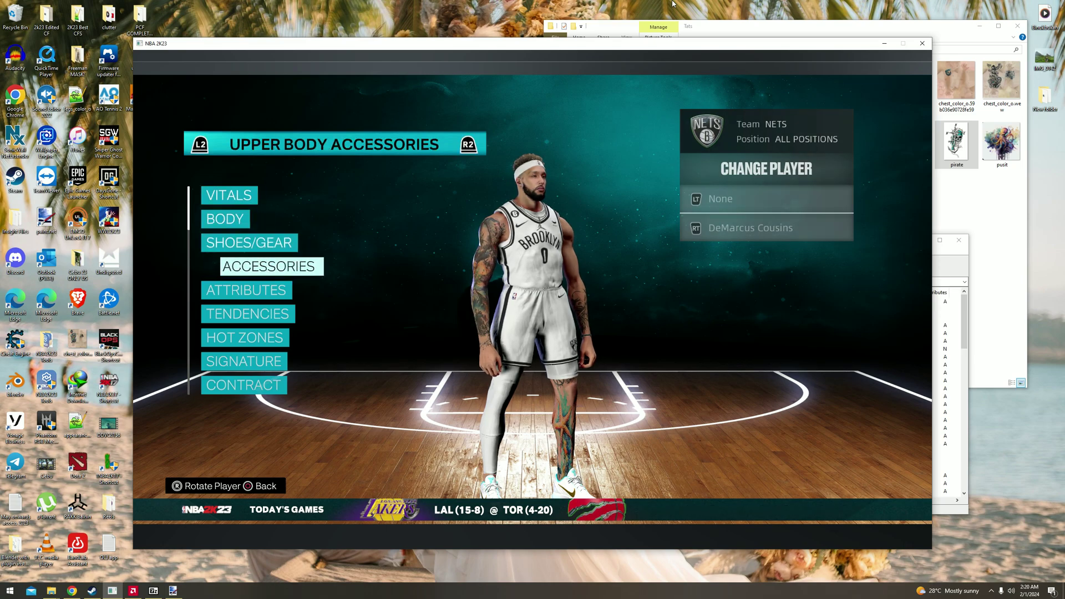
key(Down)
key(Down)
key(Down)
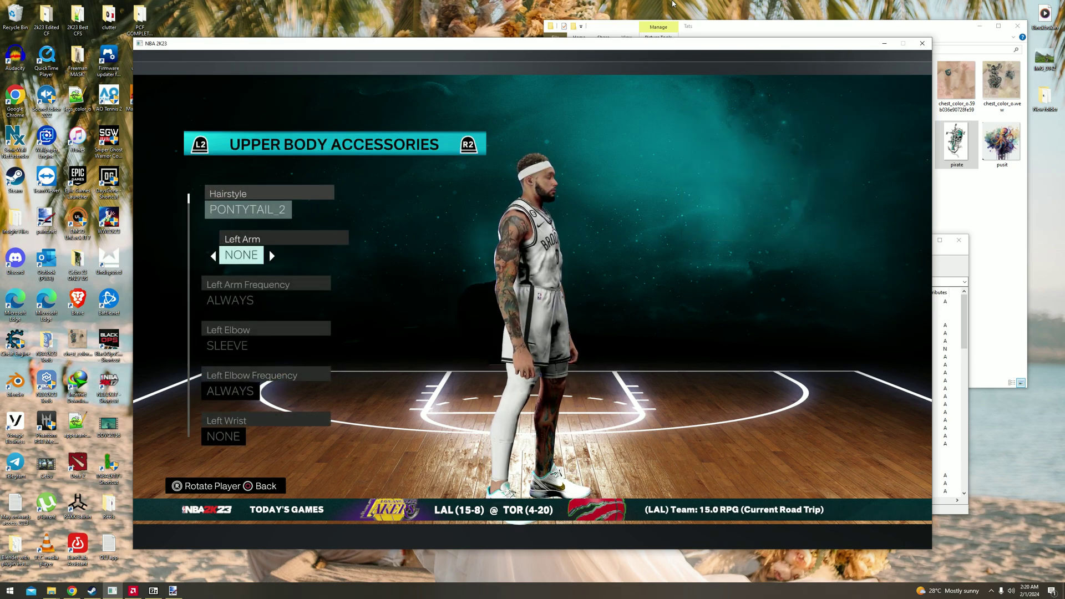
key(Down)
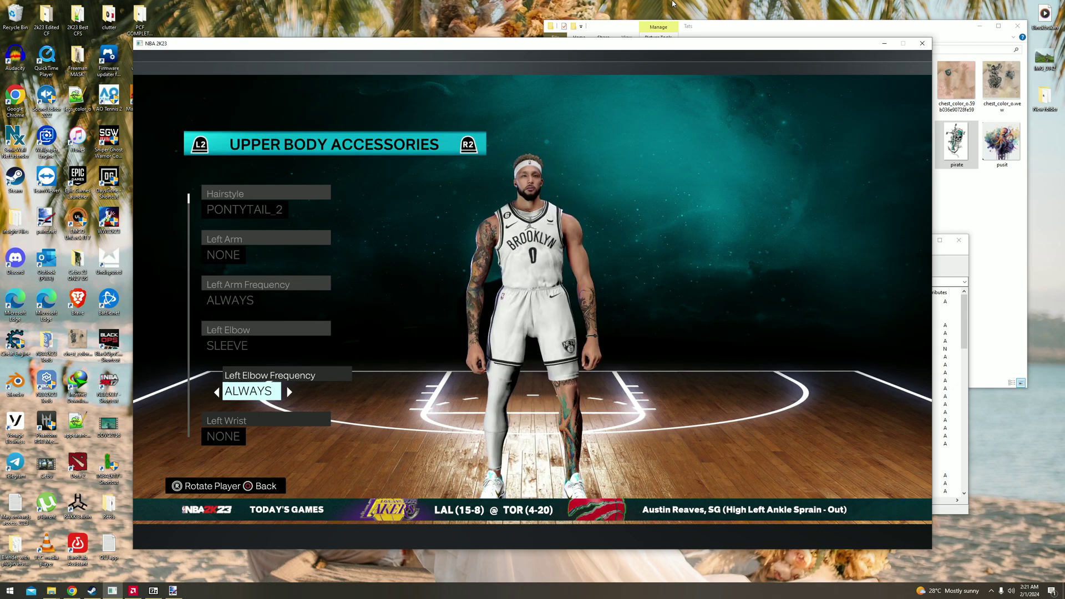
key(Escape)
key(Down)
key(Down)
key(Down)
key(Return)
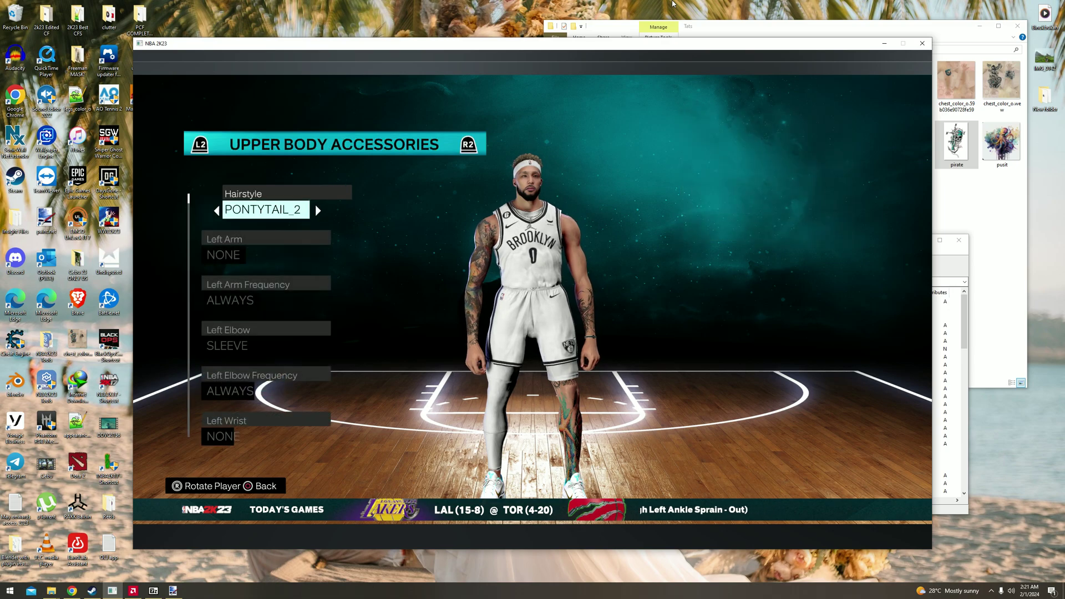
- Cycle Hairstyle through UP, DOWN, PONYTAIL and MASK to MASKPONYTAIL_2
key(Left)
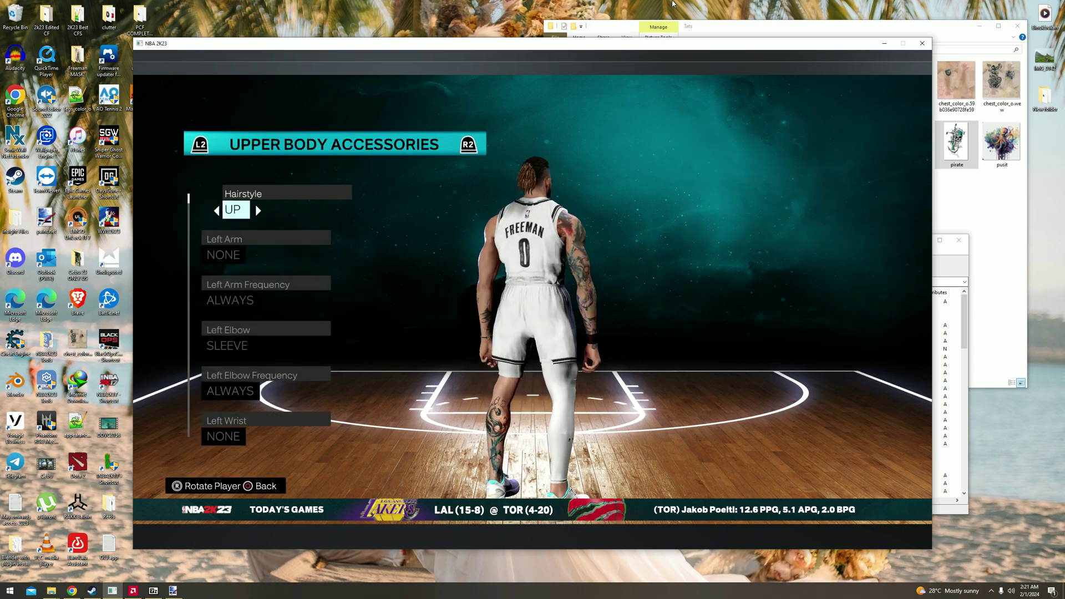
key(Left)
key(Left)
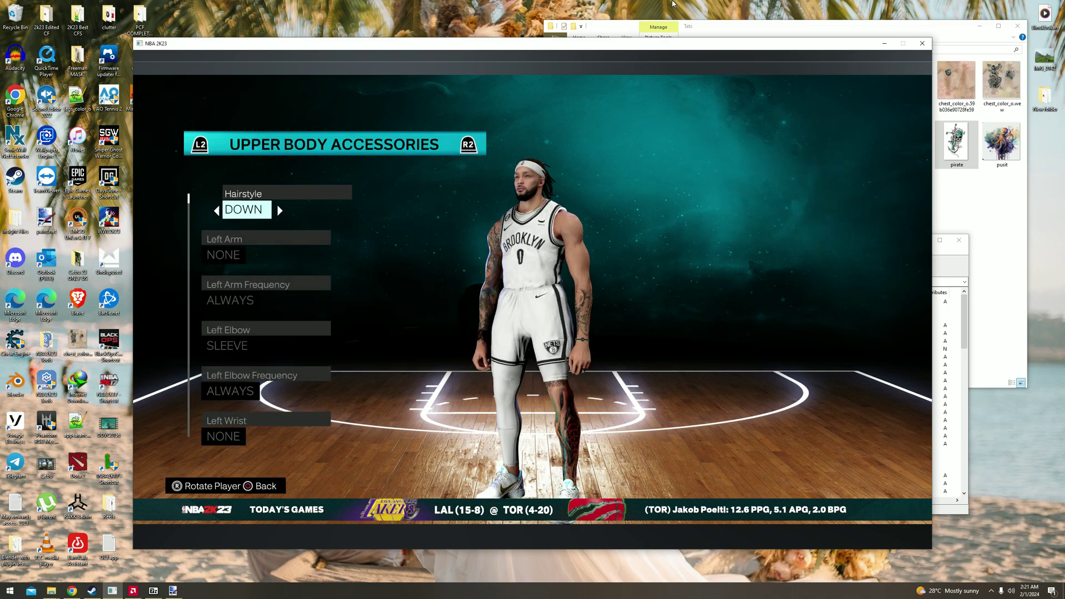
key(Left)
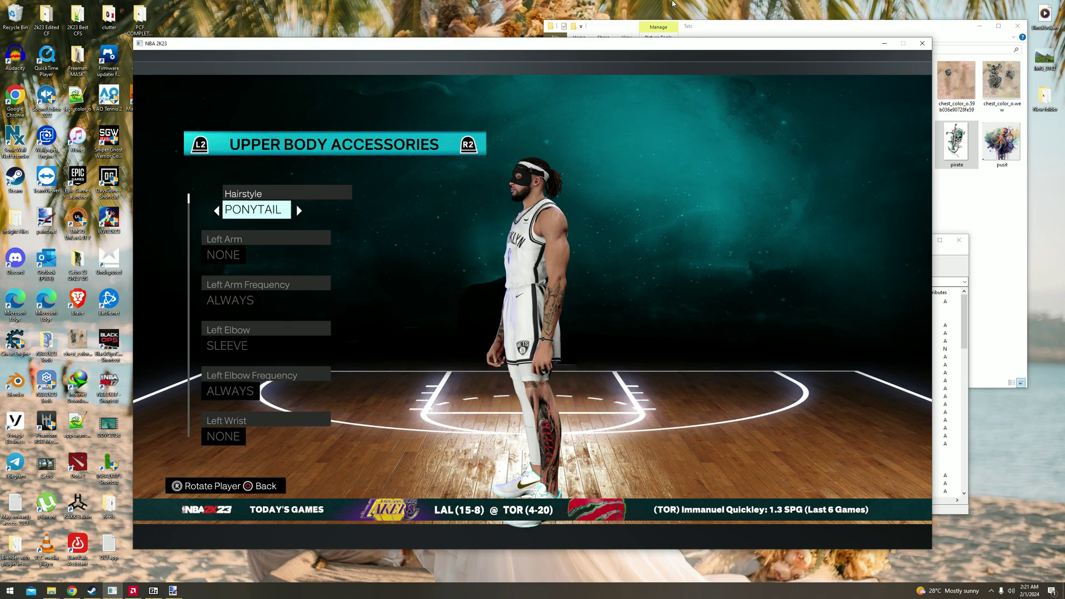
key(Left)
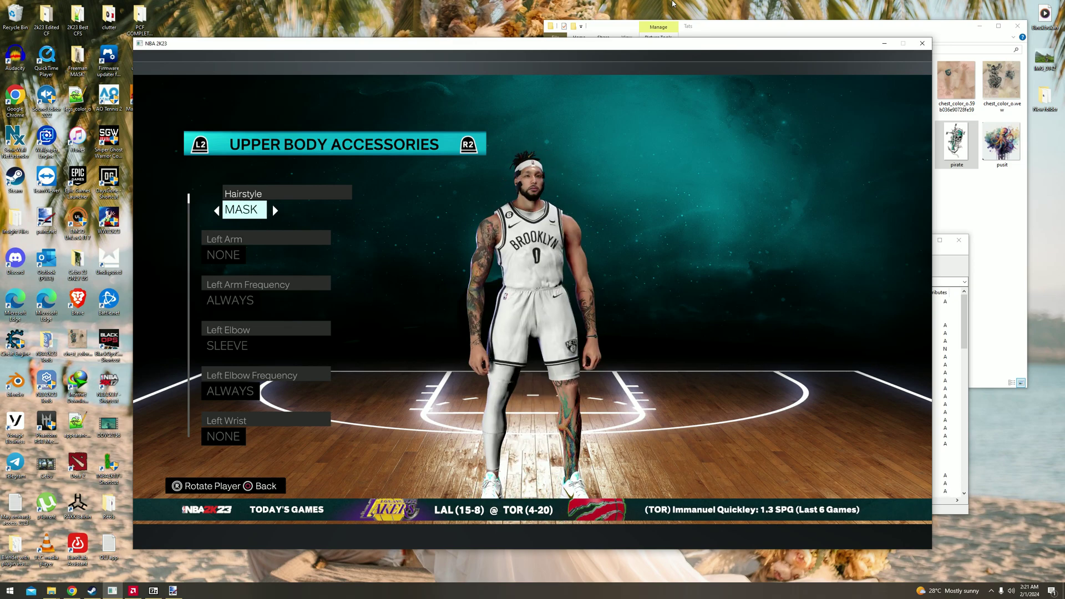
key(Left)
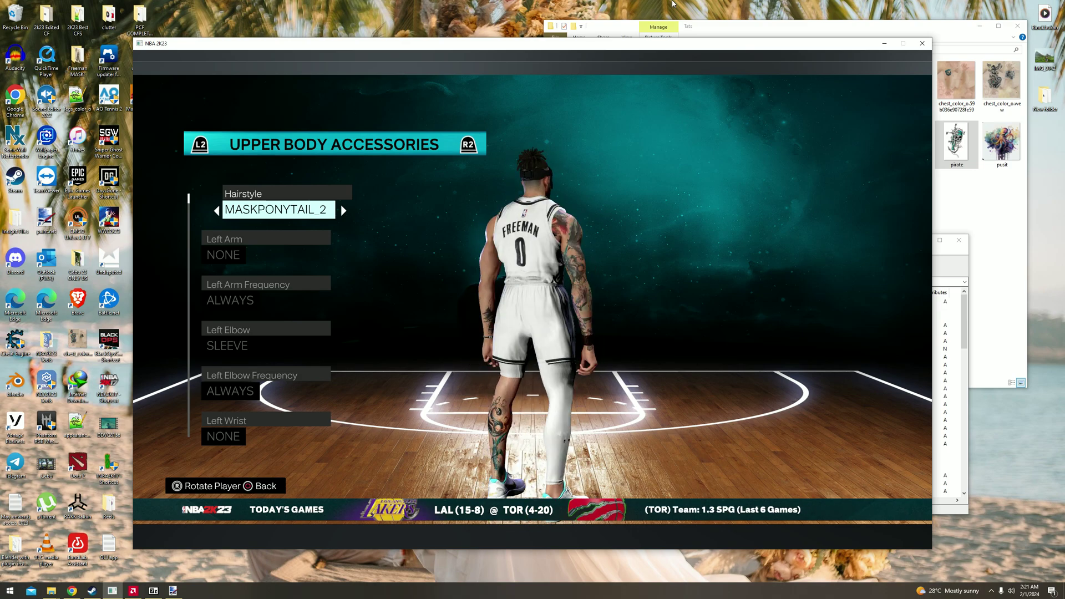
click(946, 267)
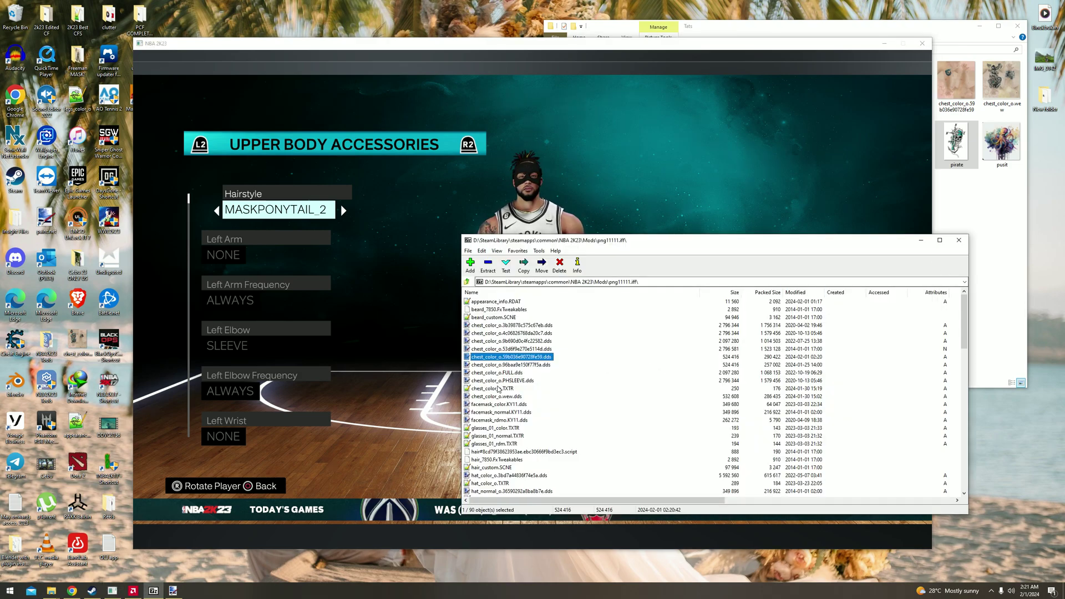
- Re-save chest_color_o.TXTR unchanged in Notepad++, still pointing at chest_color_o.59b036e90728fe59.dds
double_click(510, 389)
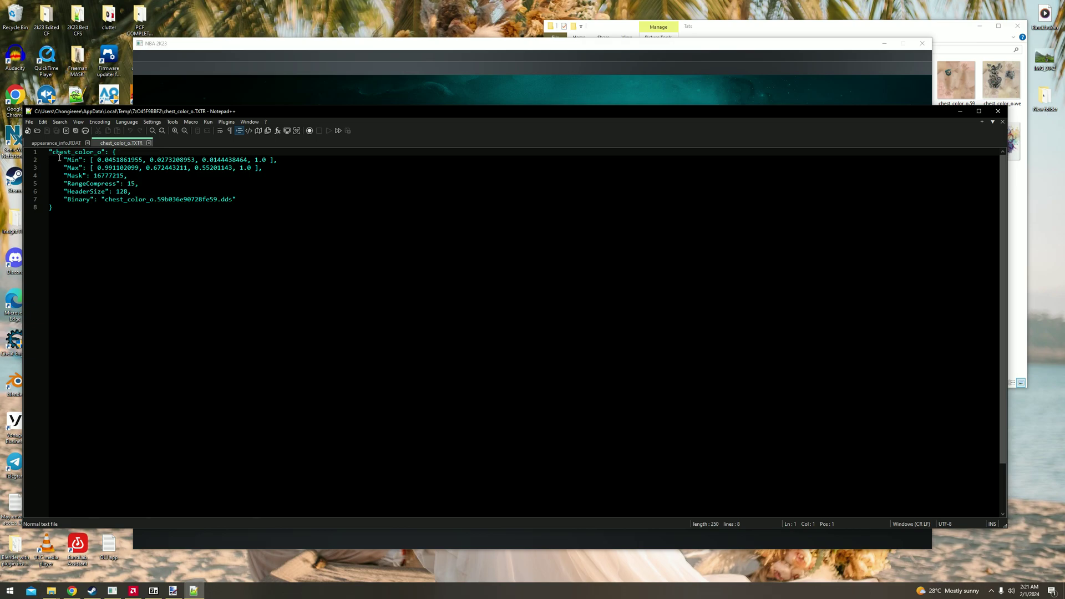
drag(63, 159, 291, 211)
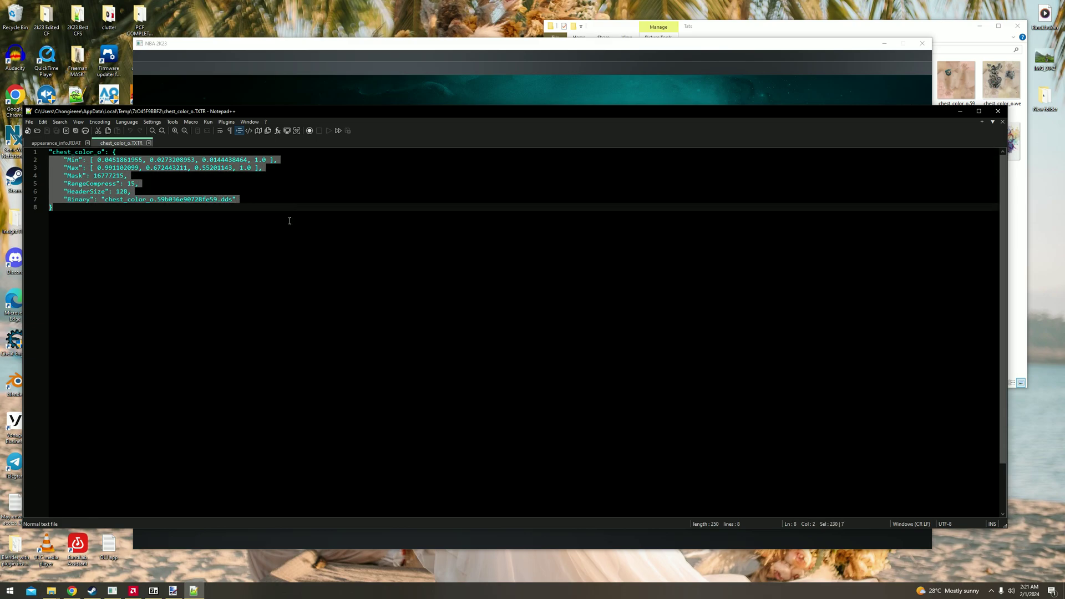
click(298, 198)
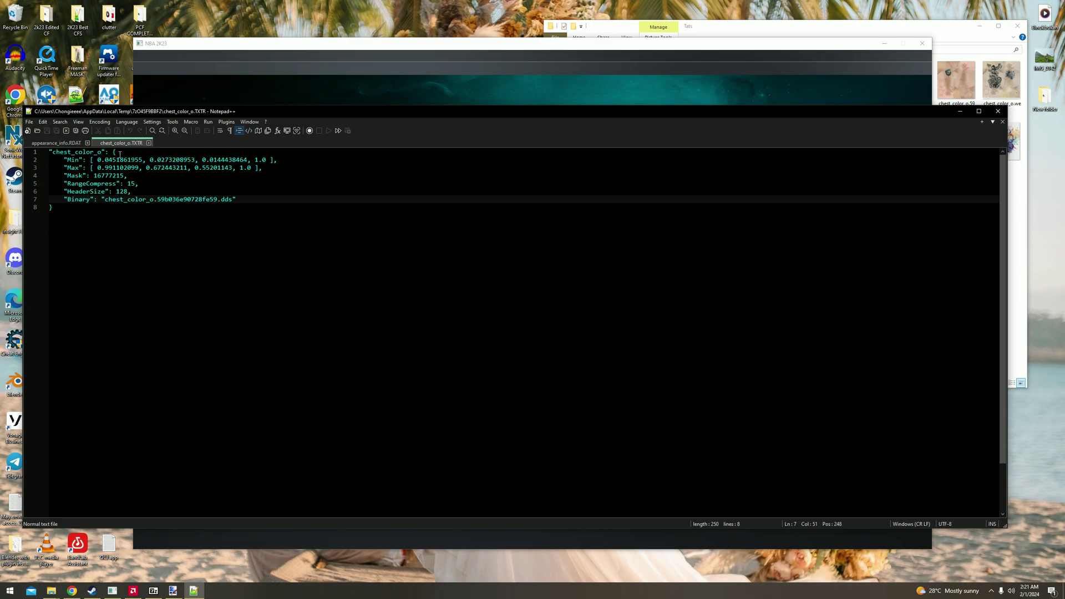
click(120, 152)
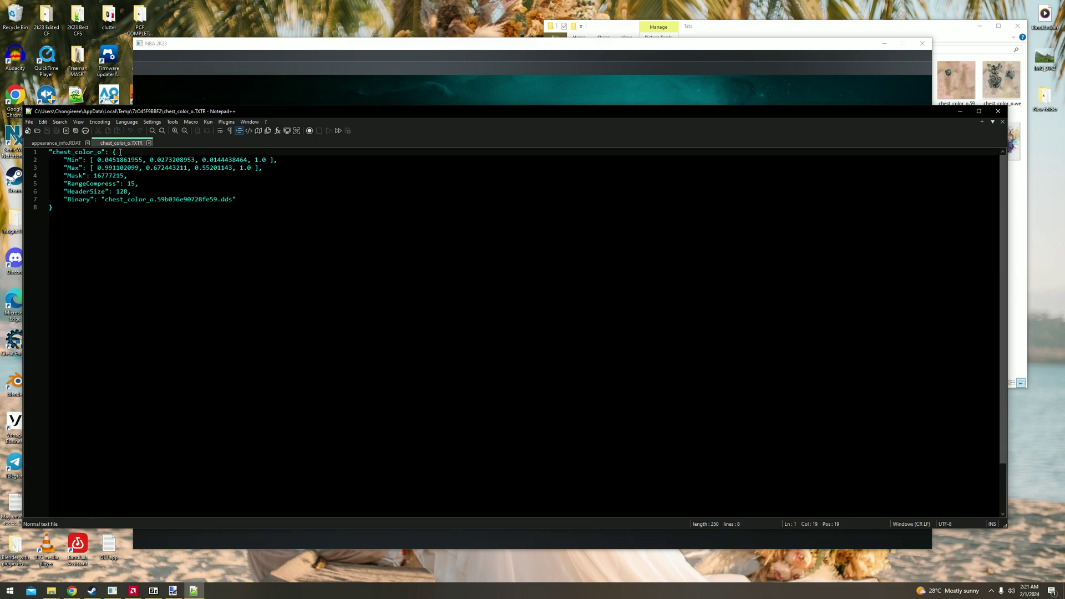
key(Return)
key(Return)
key(Return)
key(Return)
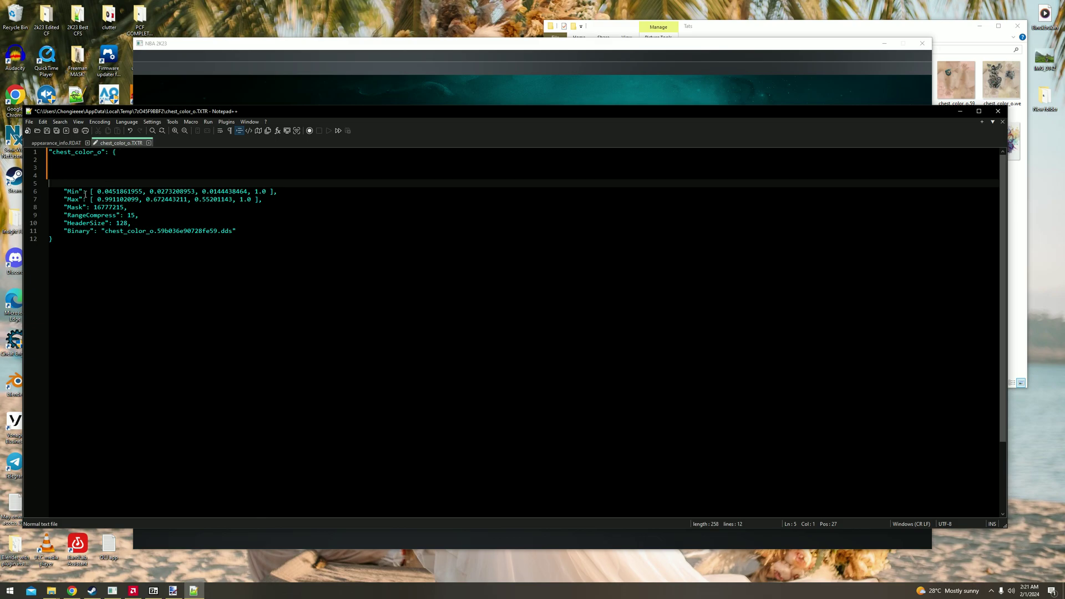
key(BackSpace)
key(BackSpace)
key(BackSpace)
key(BackSpace)
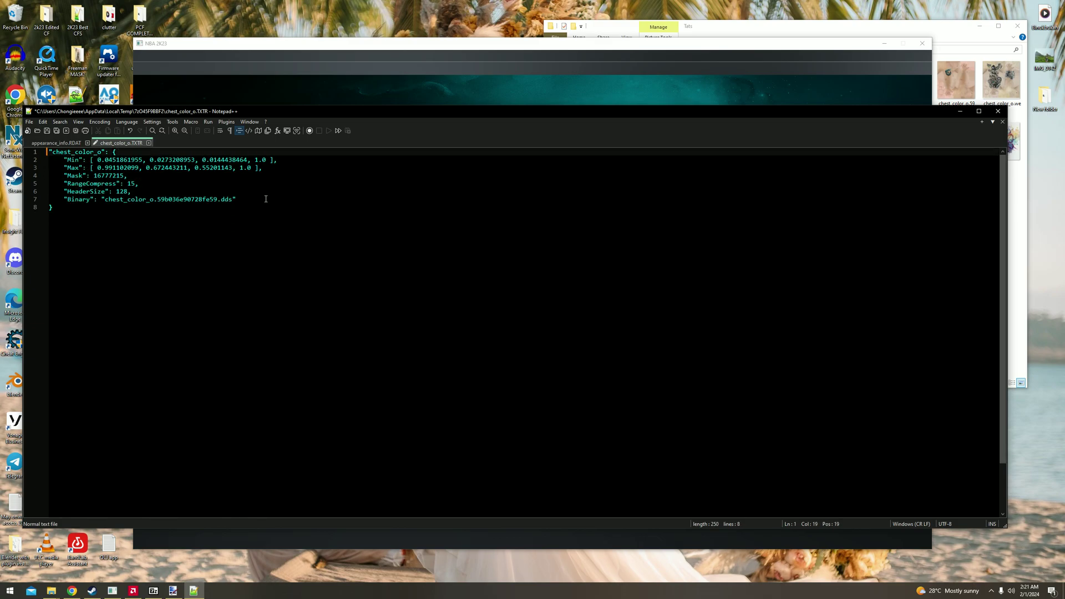
key(ctrl+s)
- Update the 7-Zip archive with the edited TXTR, then leave accessories keeping the player changes
click(998, 111)
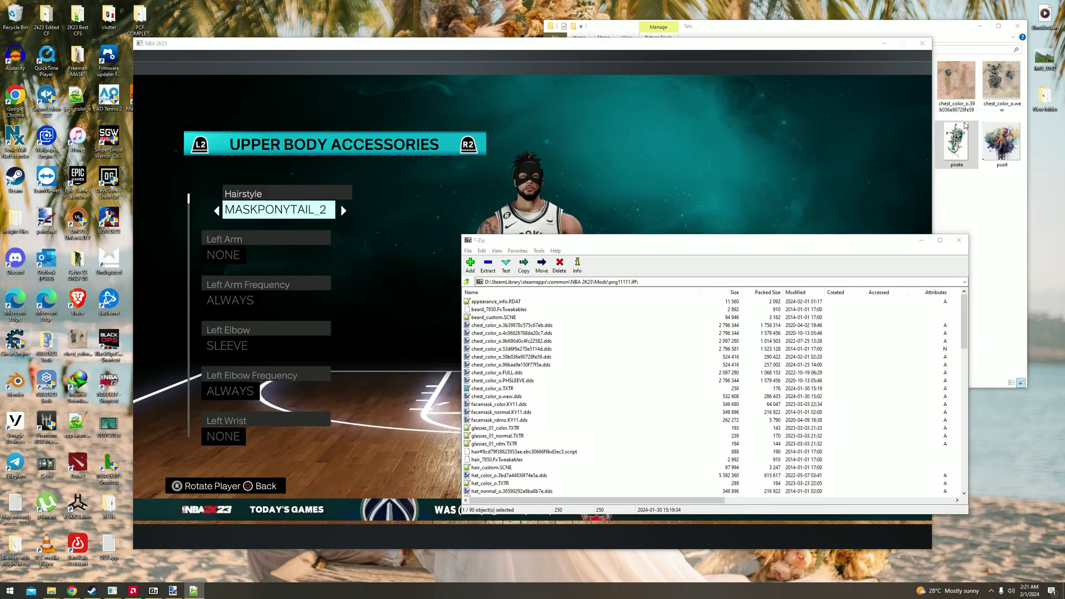
click(539, 324)
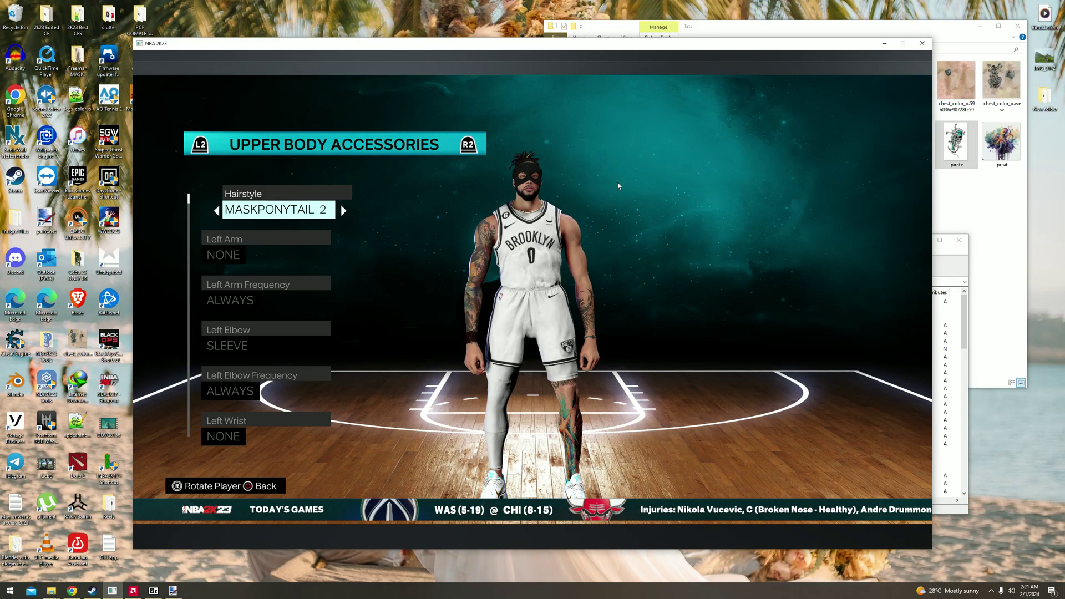
key(Escape)
key(Escape)
key(Return)
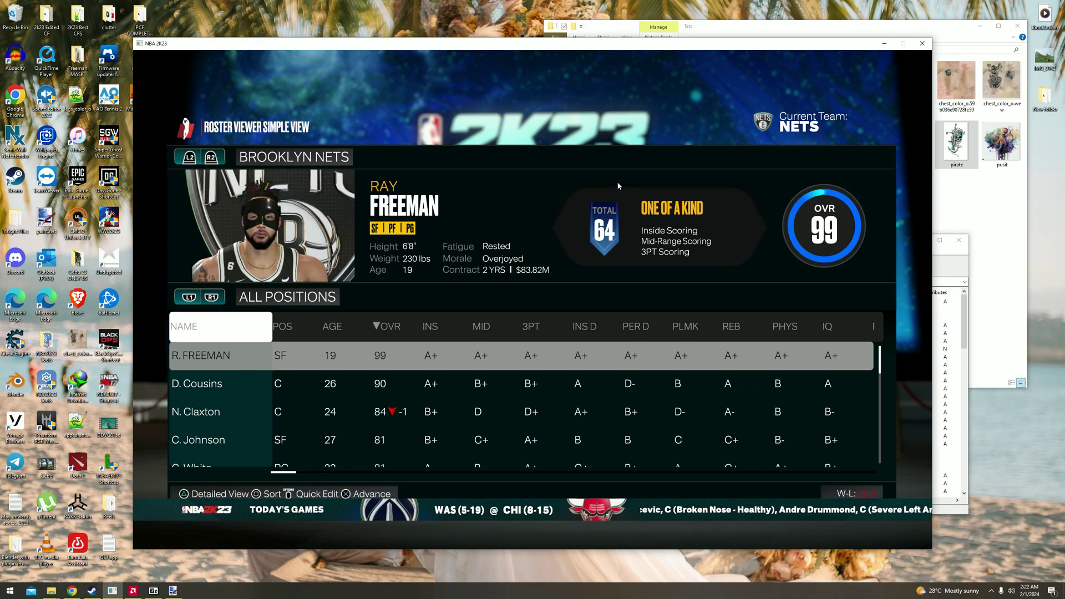
- Reopen Edit Player, view its Contract category, and return to the Brooklyn Nets roster viewer
key(Return)
key(Down)
key(Down)
key(Return)
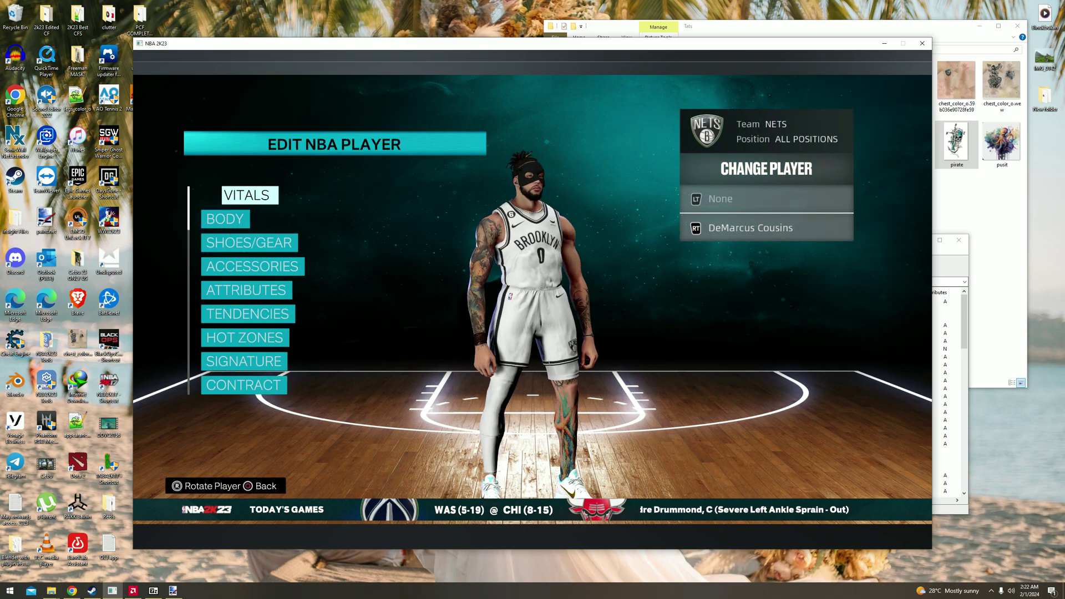
key(Down)
key(Down)
key(Down)
key(Down)
key(Down)
key(Down)
key(Down)
key(Down)
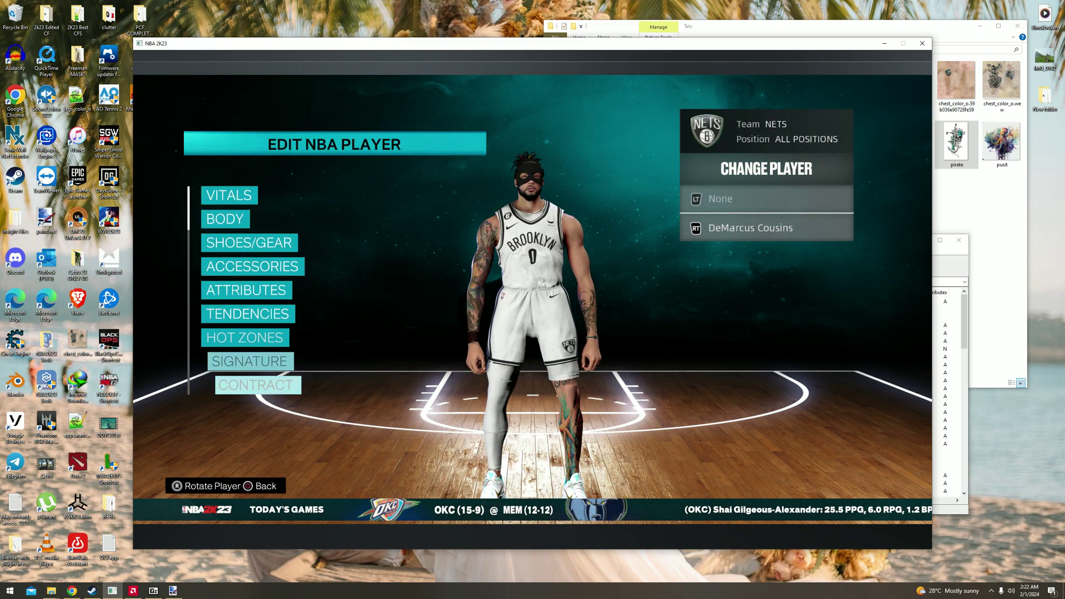
key(Return)
key(Escape)
key(Escape)
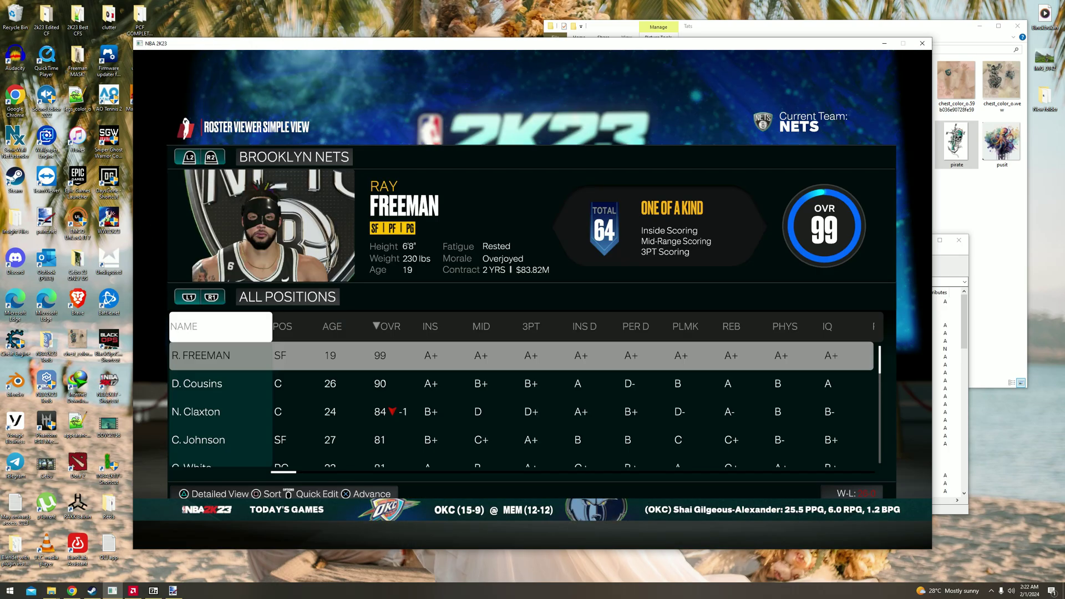